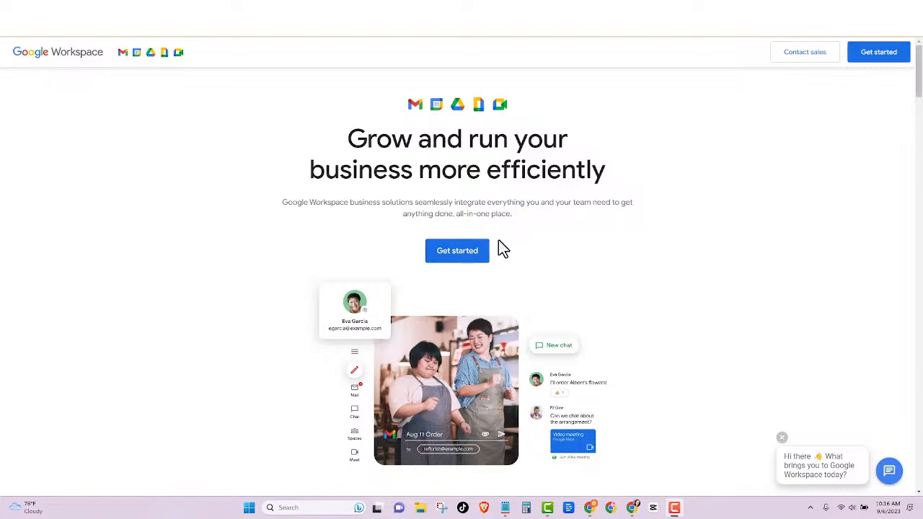
Step: Start the Workspace signup for 'My Business' with just one employee in the United States
{"action": "left_click", "coordinate": [459, 256]}
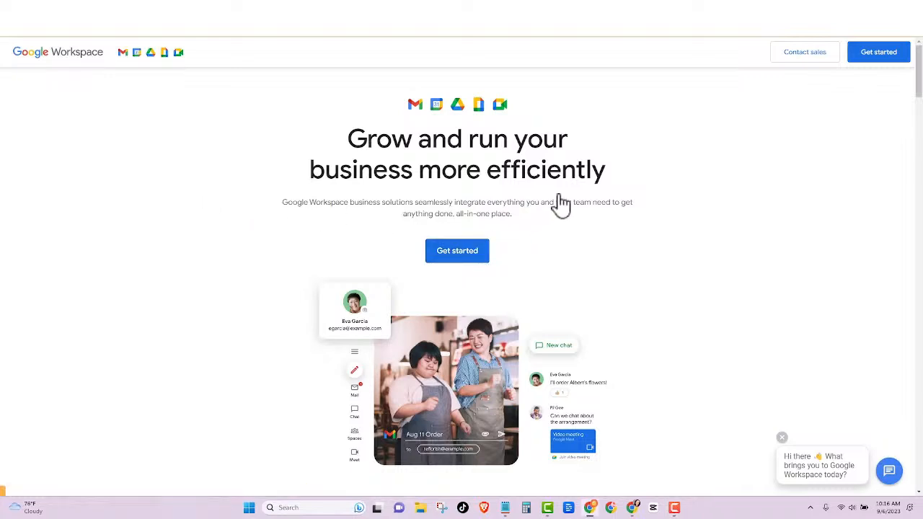
{"action": "left_click", "coordinate": [350, 144]}
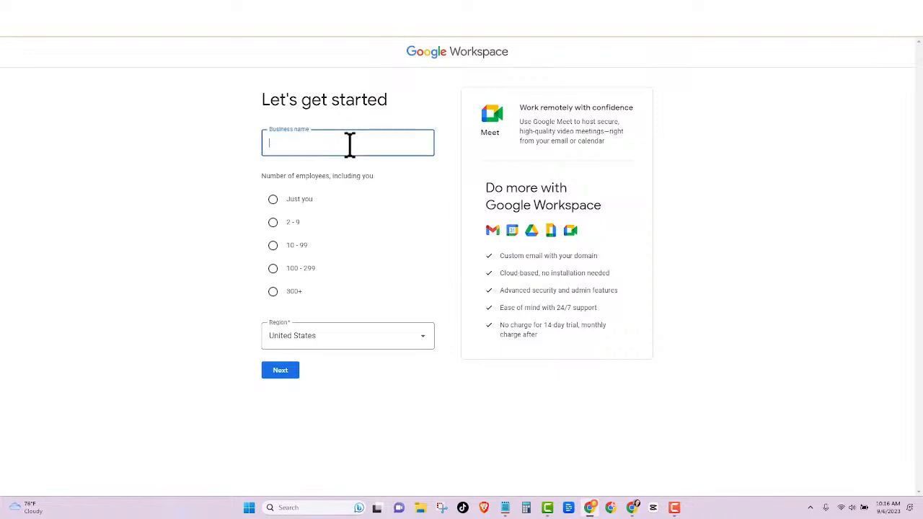
{"action": "type", "text": "My Business"}
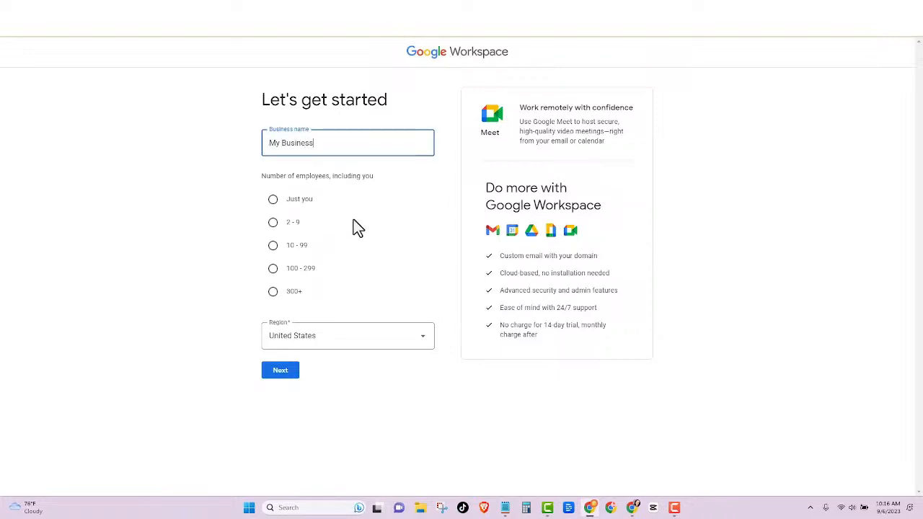
{"action": "left_click", "coordinate": [274, 204]}
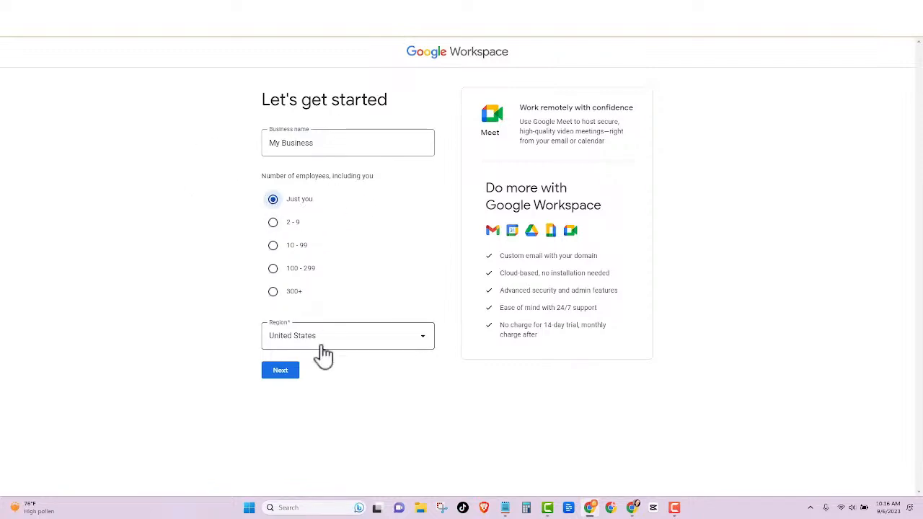
Step: Continue to contact info and enter the admin's first name, last name and current email address
{"action": "left_click", "coordinate": [281, 372]}
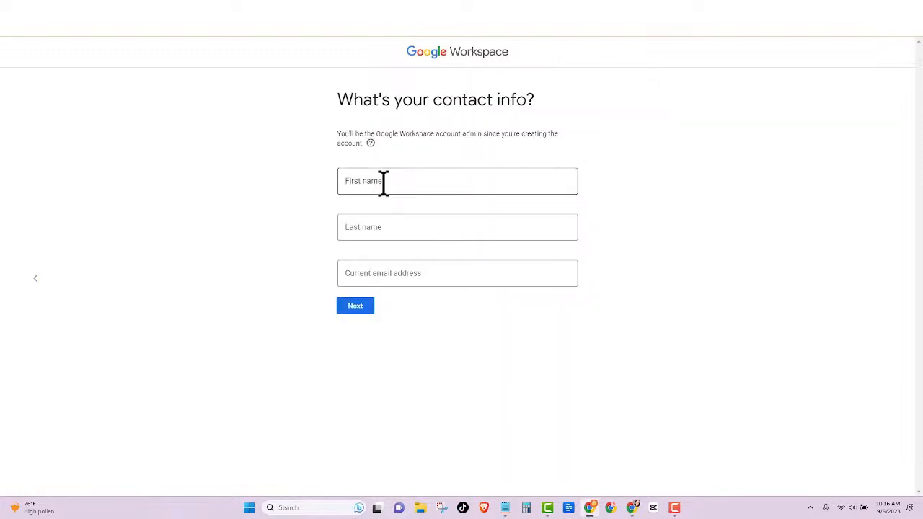
{"action": "left_click", "coordinate": [384, 182]}
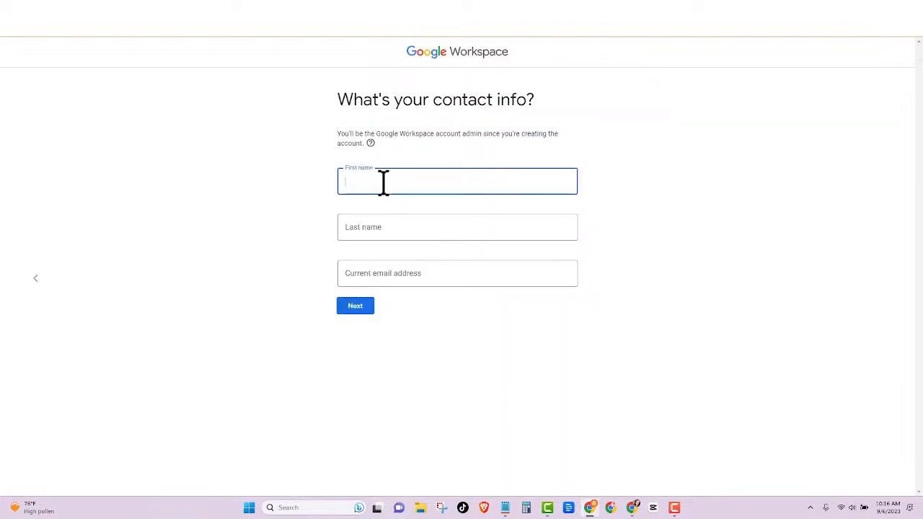
{"action": "key", "text": "Tab"}
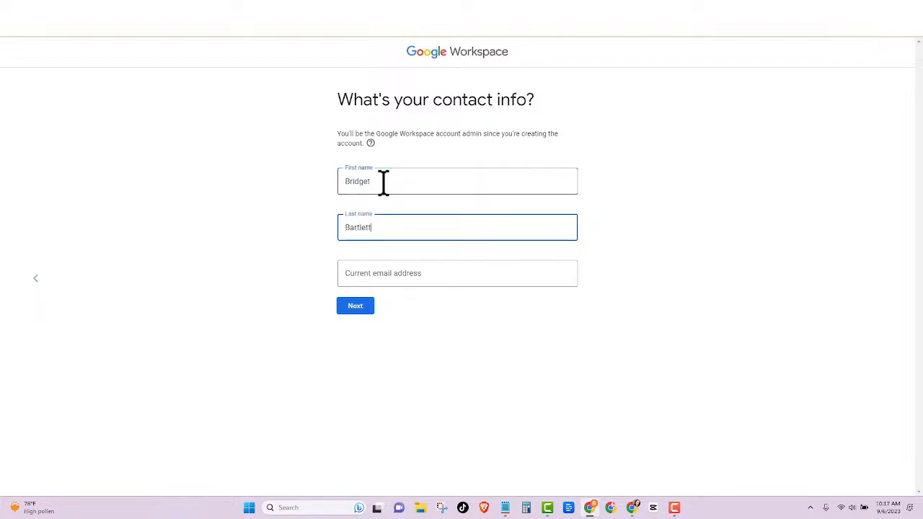
{"action": "left_click", "coordinate": [404, 278]}
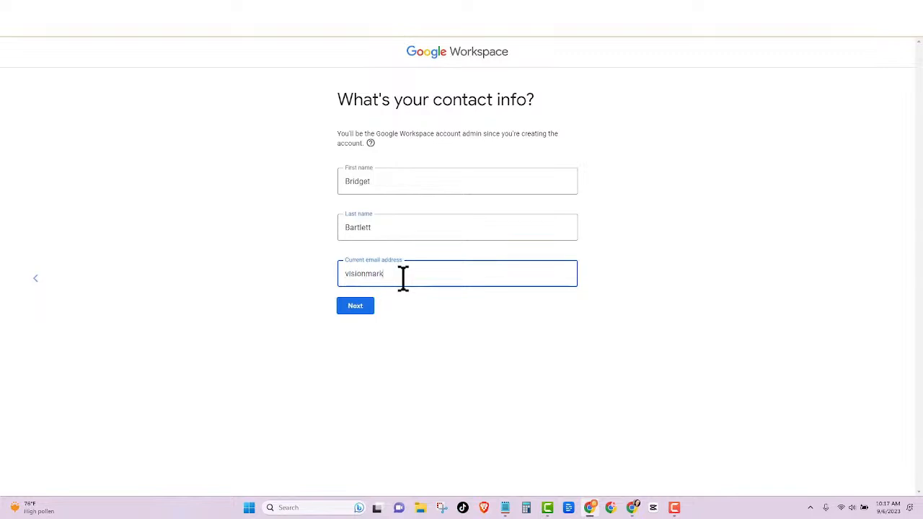
Step: Submit the contact details and enter myvisioncrm.com as the business's existing domain
{"action": "left_click", "coordinate": [359, 308]}
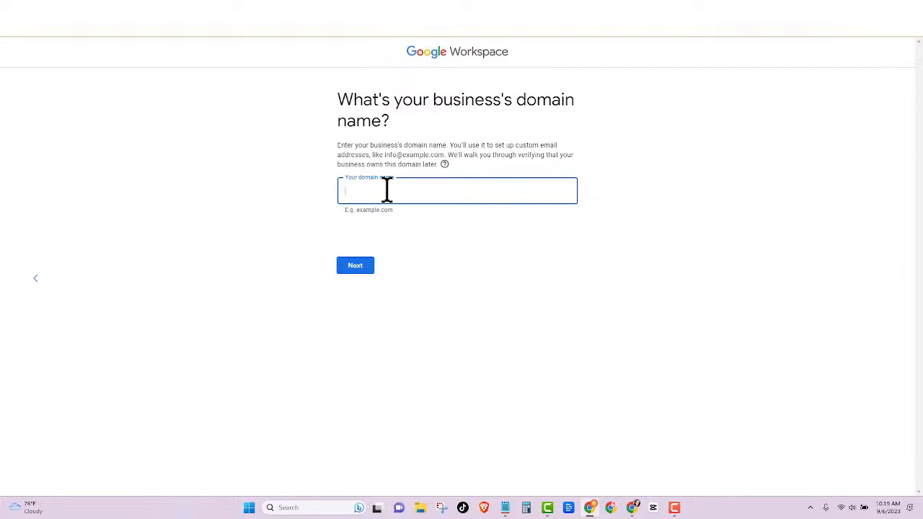
{"action": "type", "text": "visioncrm.com"}
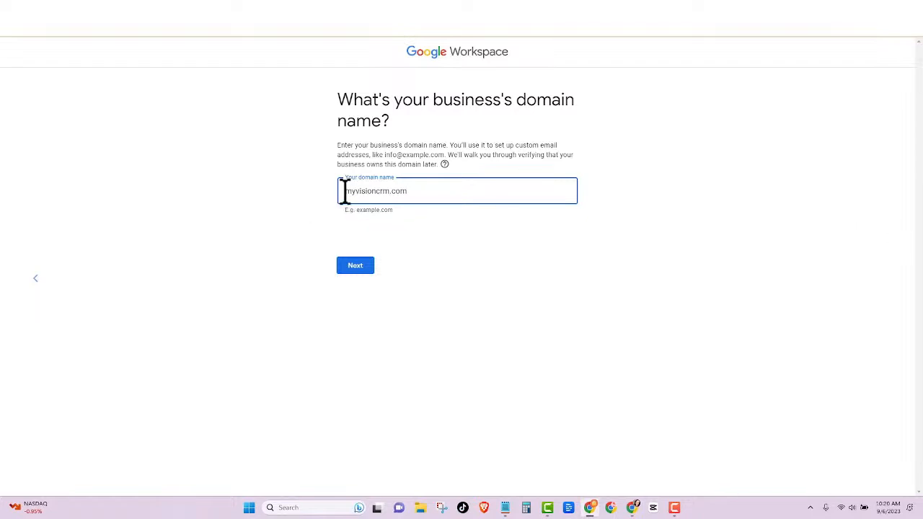
{"action": "left_click_drag", "start_coordinate": [342, 192], "coordinate": [420, 200]}
{"action": "left_click", "coordinate": [421, 232]}
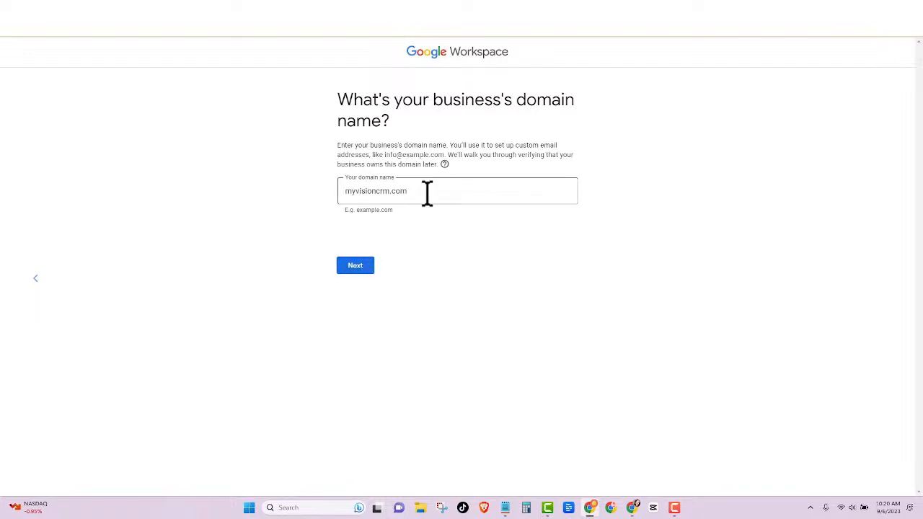
{"action": "left_click", "coordinate": [361, 267]}
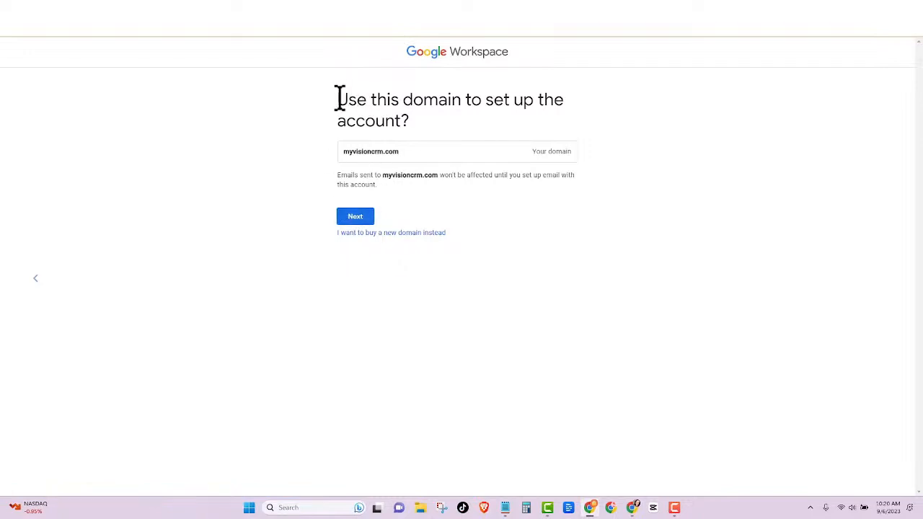
Step: Confirm using myvisioncrm.com to set up the account
{"action": "left_click_drag", "start_coordinate": [338, 96], "coordinate": [449, 139]}
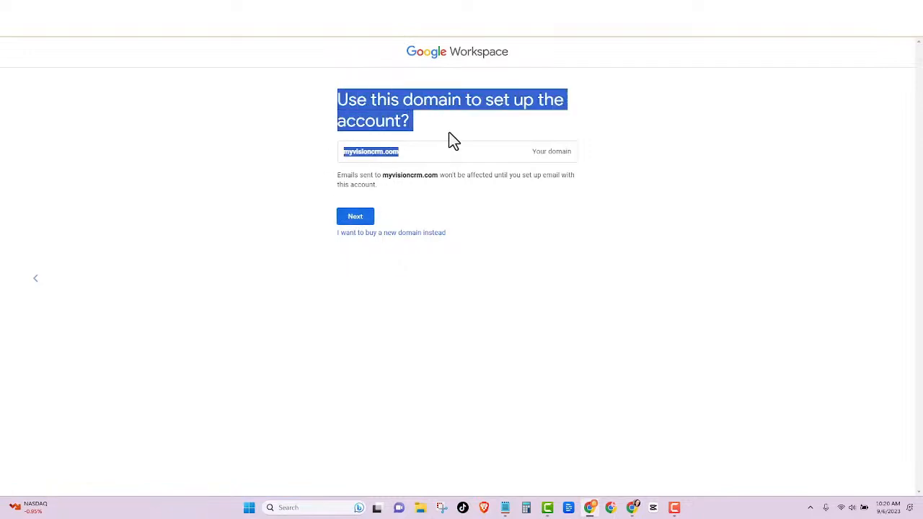
{"action": "left_click", "coordinate": [358, 221]}
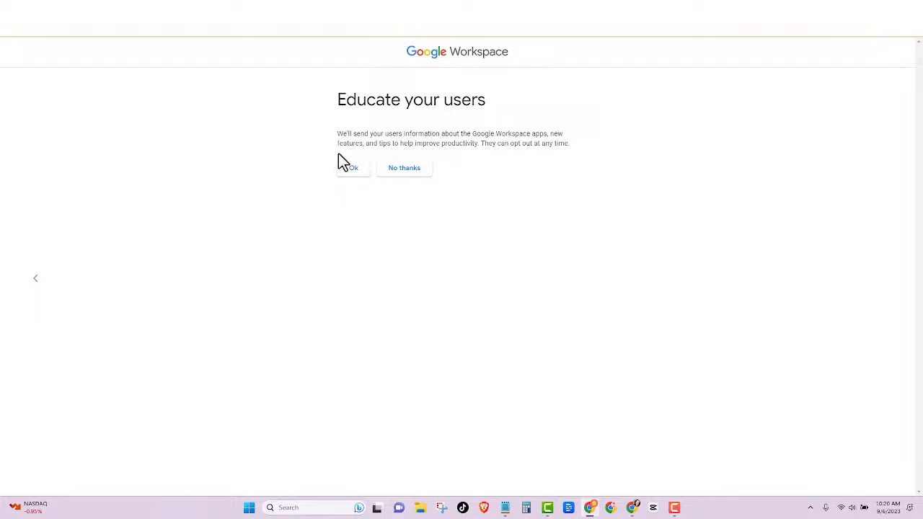
Step: Accept user tips, set the 'admin' sign-in username and a password, and pass the robot check
{"action": "left_click", "coordinate": [353, 168]}
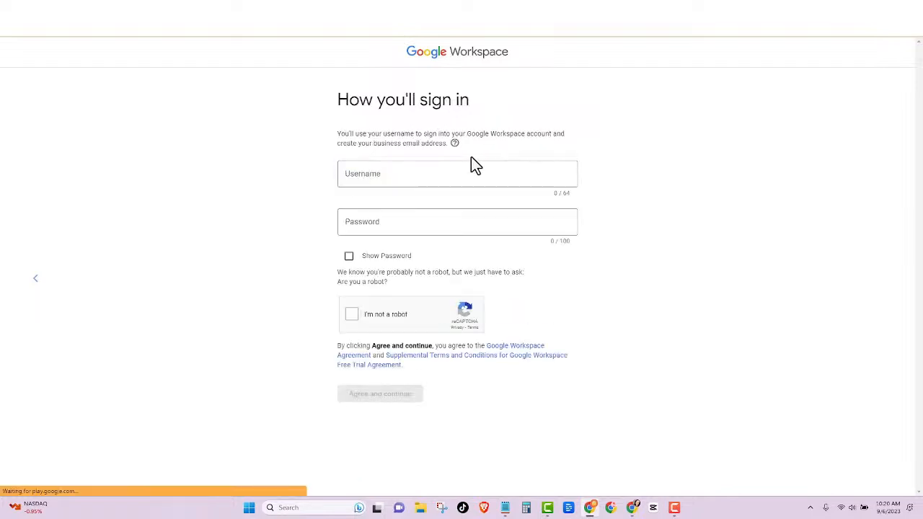
{"action": "left_click", "coordinate": [380, 173]}
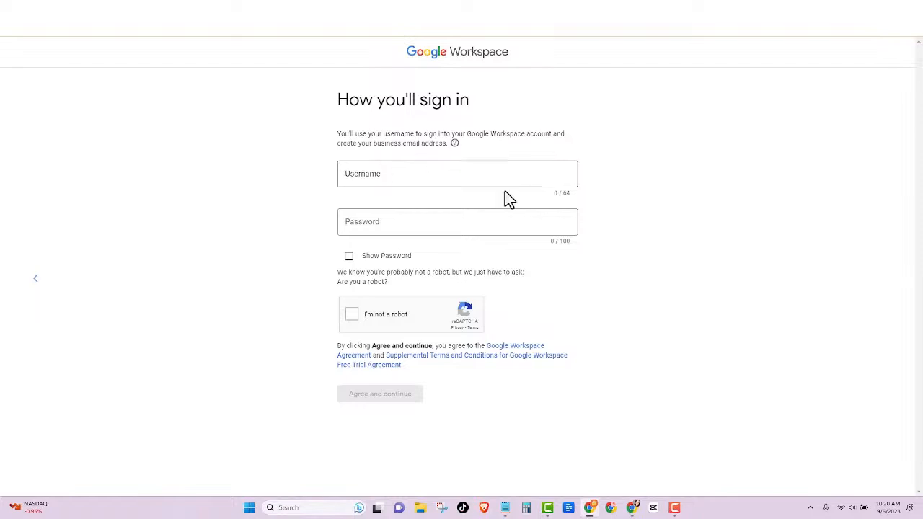
{"action": "left_click", "coordinate": [392, 174]}
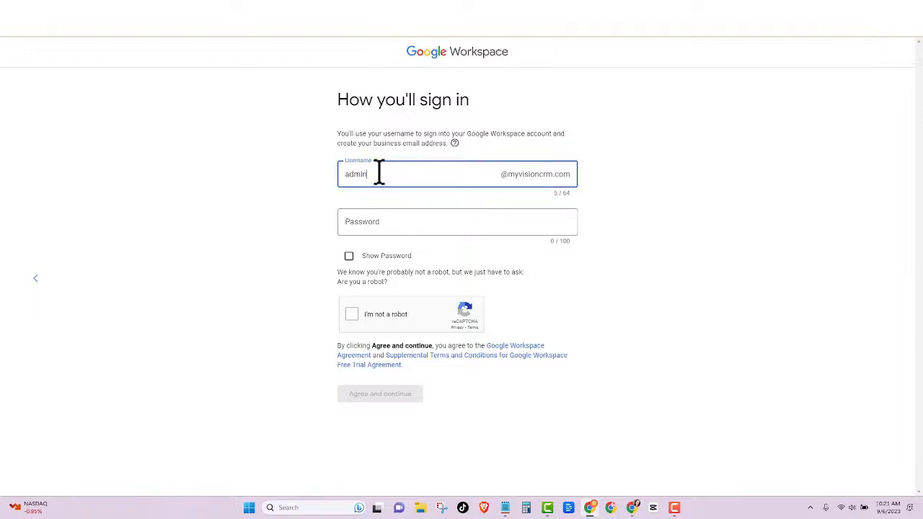
{"action": "left_click", "coordinate": [377, 223]}
{"action": "type", "text": "••"}
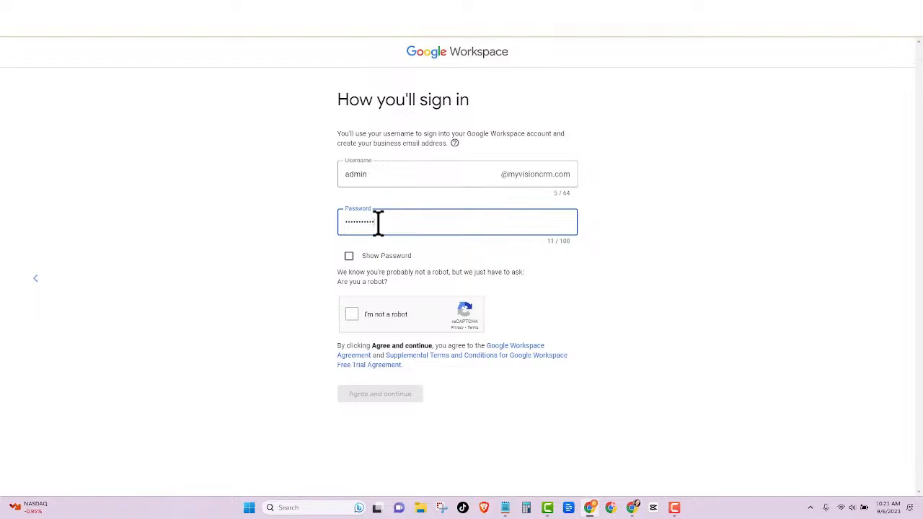
{"action": "left_click", "coordinate": [351, 314]}
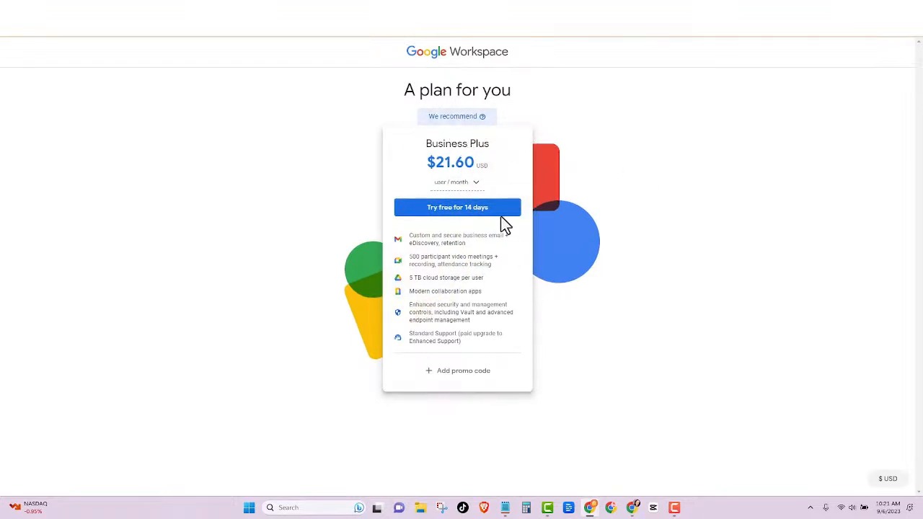
Step: Start the 14-day Business Plus free trial and review the checkout page
{"action": "left_click", "coordinate": [459, 215]}
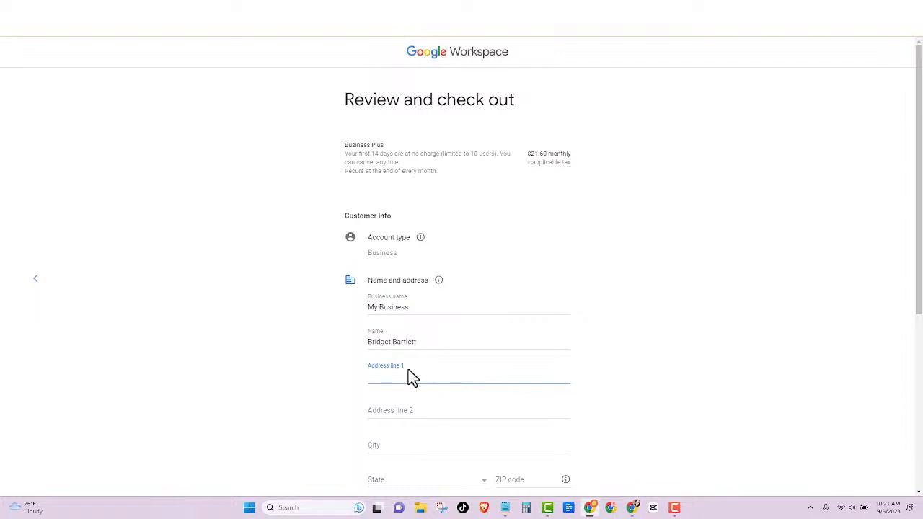
{"action": "scroll", "coordinate": [408, 371], "scroll_direction": "down", "scroll_amount": 1}
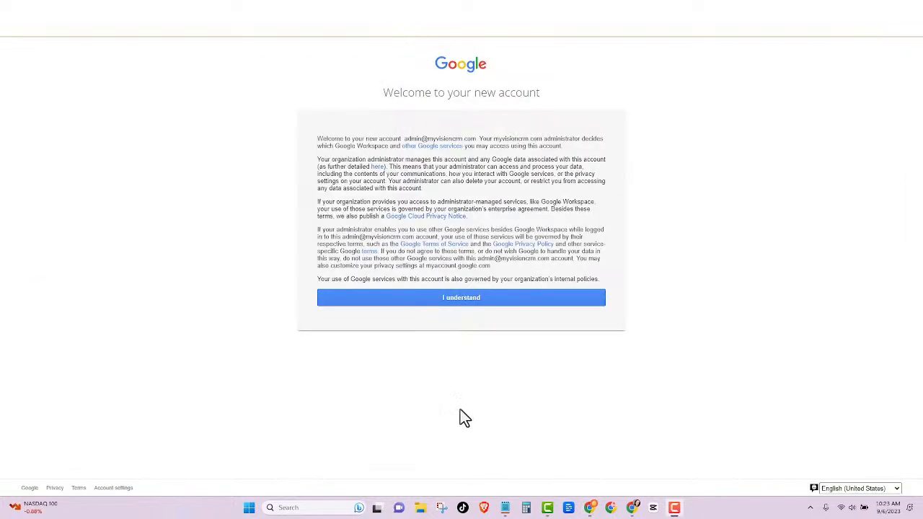
Step: Acknowledge the new account terms and step through the Admin console welcome tour to Finish
{"action": "left_click", "coordinate": [460, 298]}
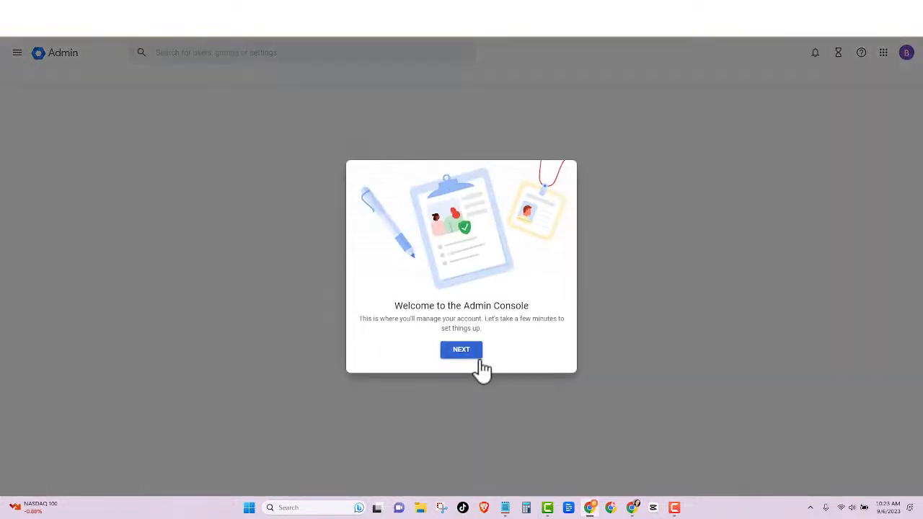
{"action": "left_click", "coordinate": [468, 353]}
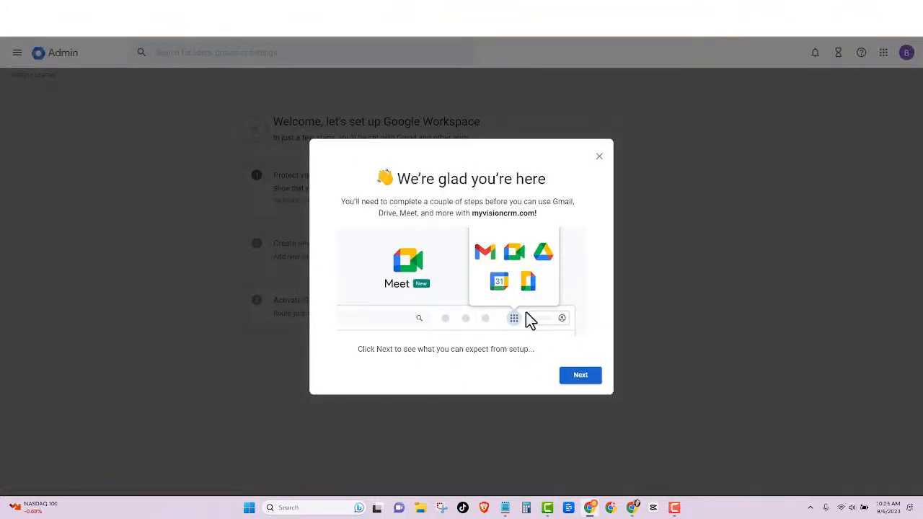
{"action": "left_click", "coordinate": [581, 377]}
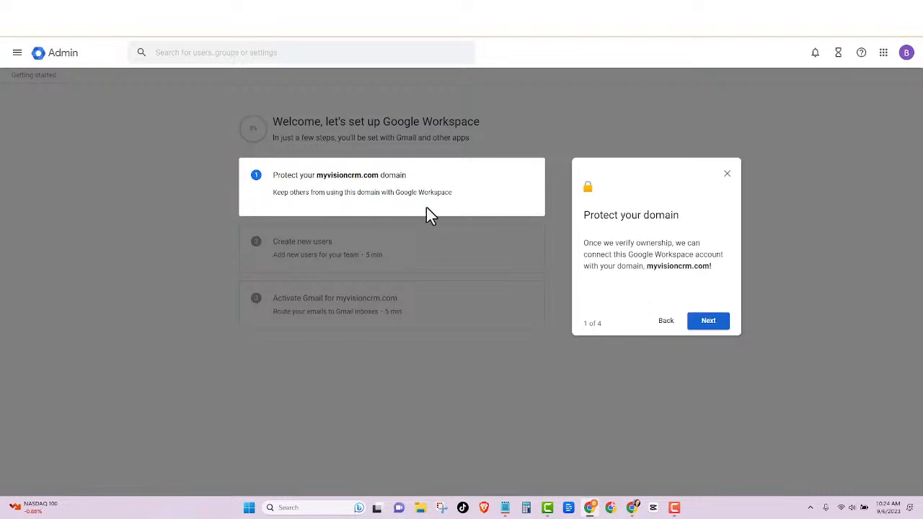
{"action": "left_click", "coordinate": [711, 326]}
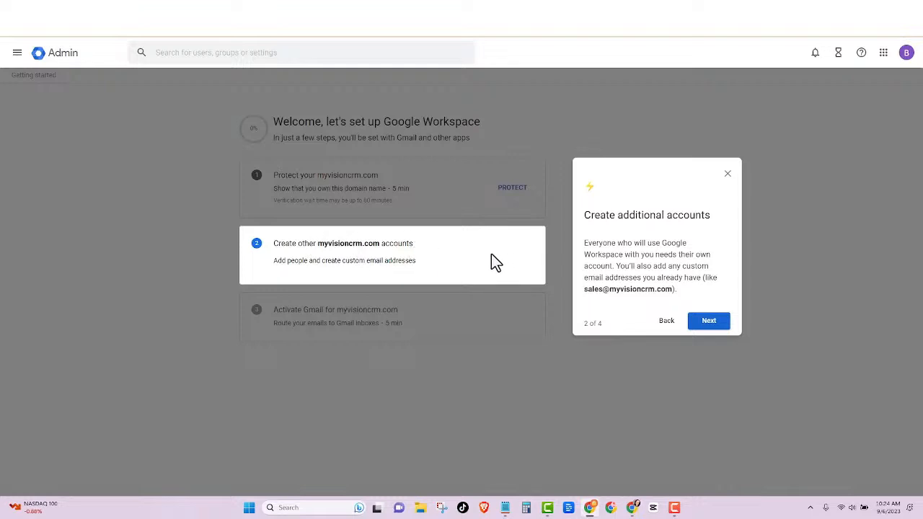
{"action": "left_click", "coordinate": [710, 322]}
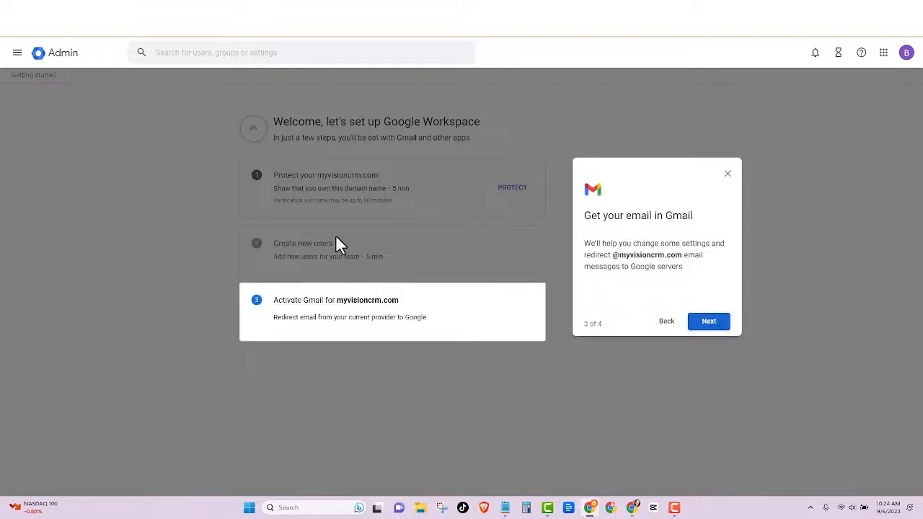
{"action": "left_click", "coordinate": [708, 321]}
{"action": "left_click", "coordinate": [505, 333]}
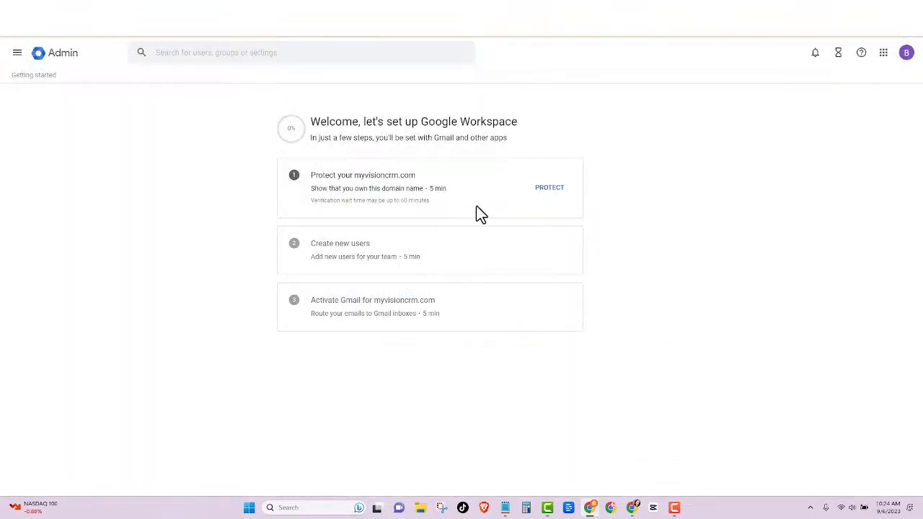
Step: Protect myvisioncrm.com by authorizing Google's DNS verification record in Cloudflare
{"action": "left_click", "coordinate": [542, 189]}
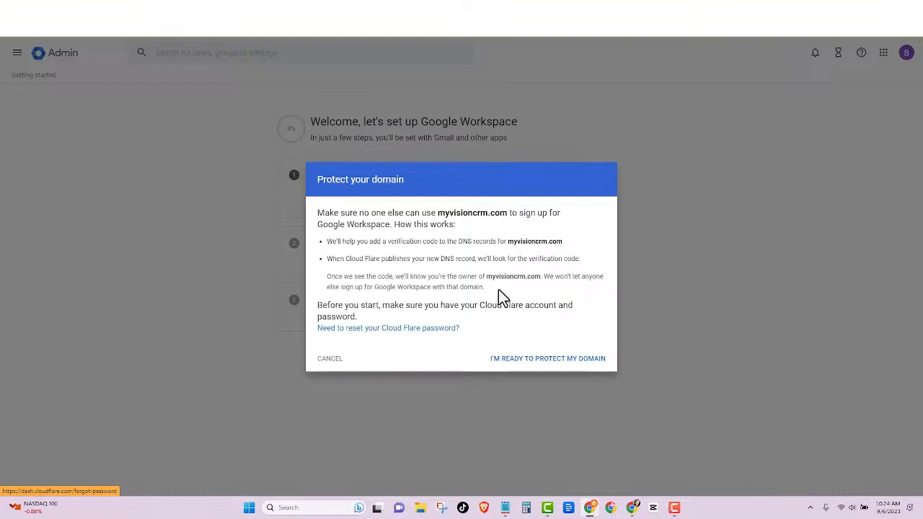
{"action": "left_click", "coordinate": [537, 368]}
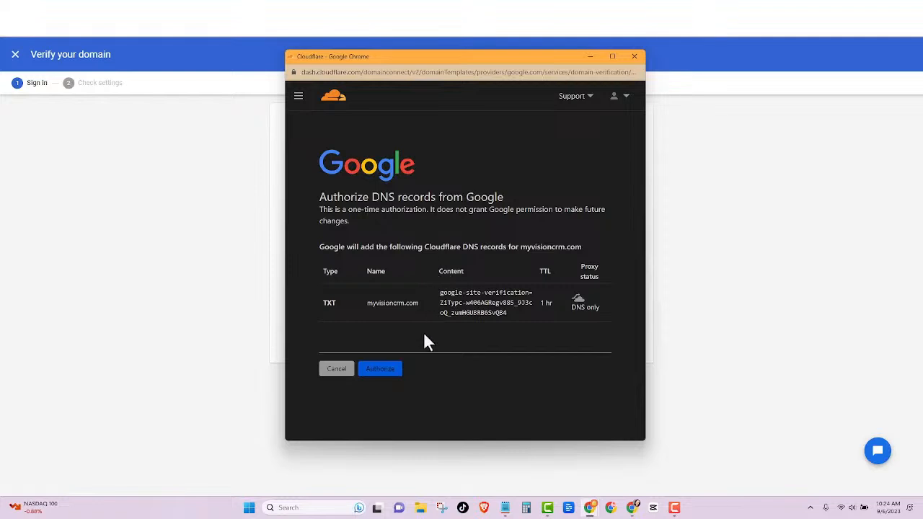
{"action": "left_click", "coordinate": [380, 369]}
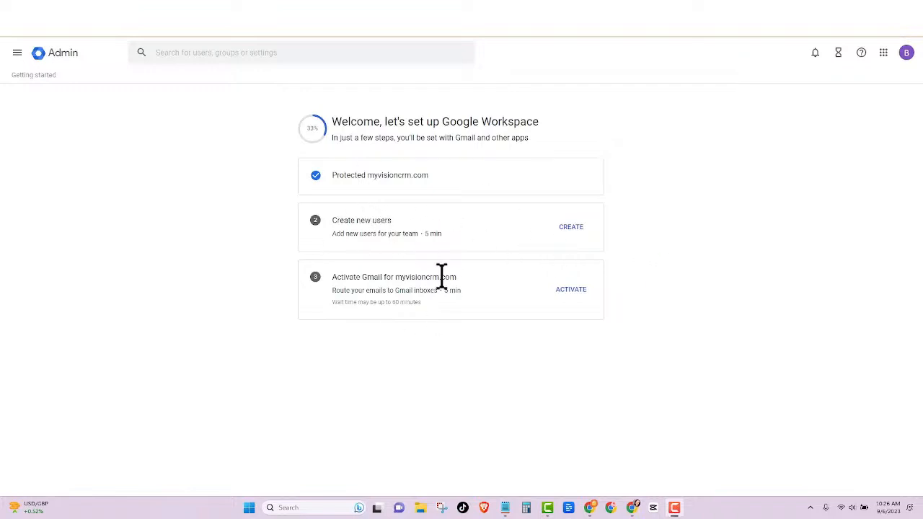
Step: Start Gmail activation for myvisioncrm.com and sign in to Cloudflare to review the required records
{"action": "left_click", "coordinate": [571, 291]}
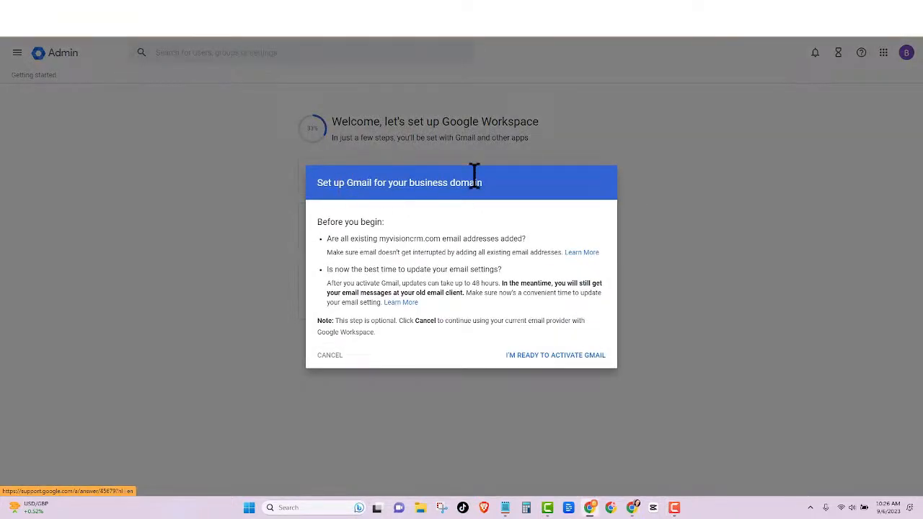
{"action": "left_click", "coordinate": [557, 356]}
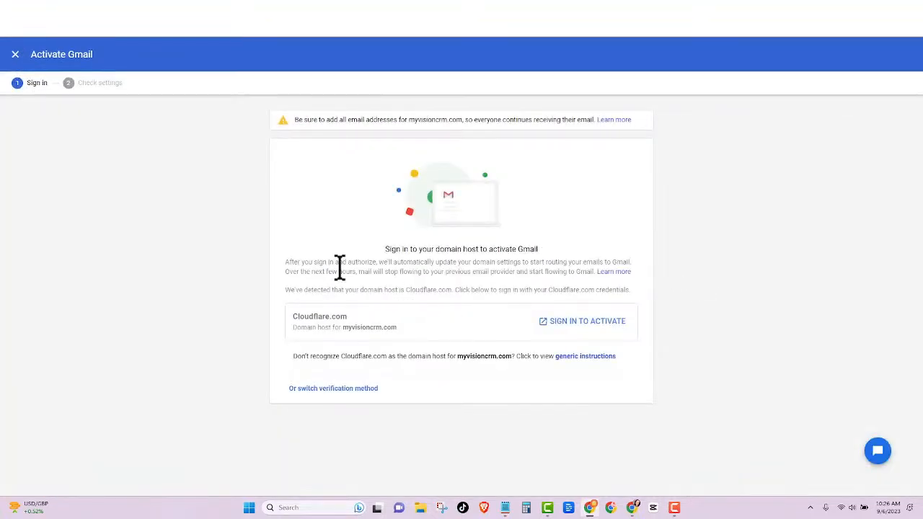
{"action": "left_click", "coordinate": [553, 322]}
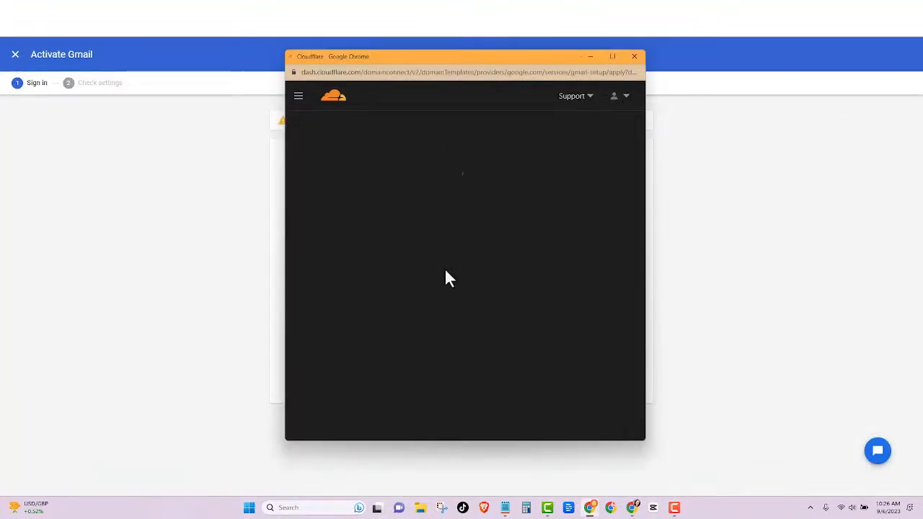
{"action": "scroll", "coordinate": [416, 349], "scroll_direction": "down", "scroll_amount": 2}
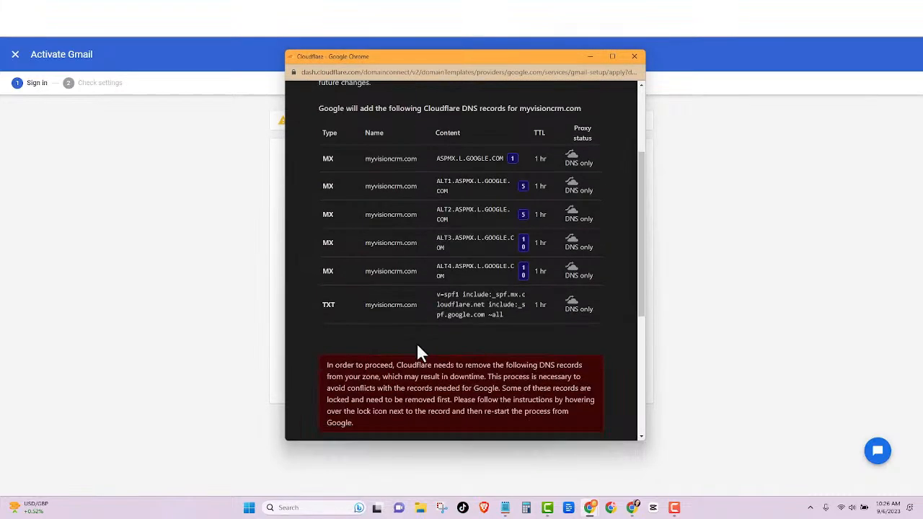
{"action": "scroll", "coordinate": [469, 325], "scroll_direction": "down", "scroll_amount": 2}
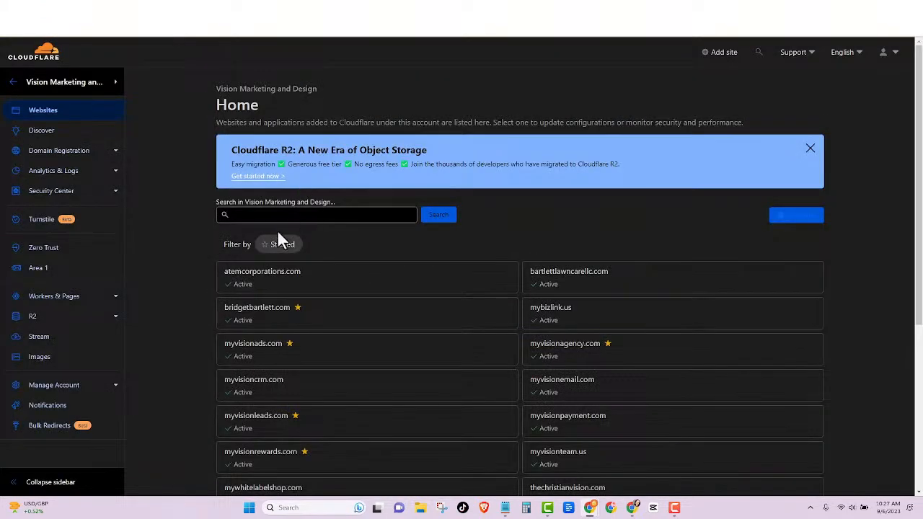
Step: Disable Email Routing for myvisioncrm.com in Cloudflare, deleting its routing MX records
{"action": "scroll", "coordinate": [281, 249], "scroll_direction": "down", "scroll_amount": 3}
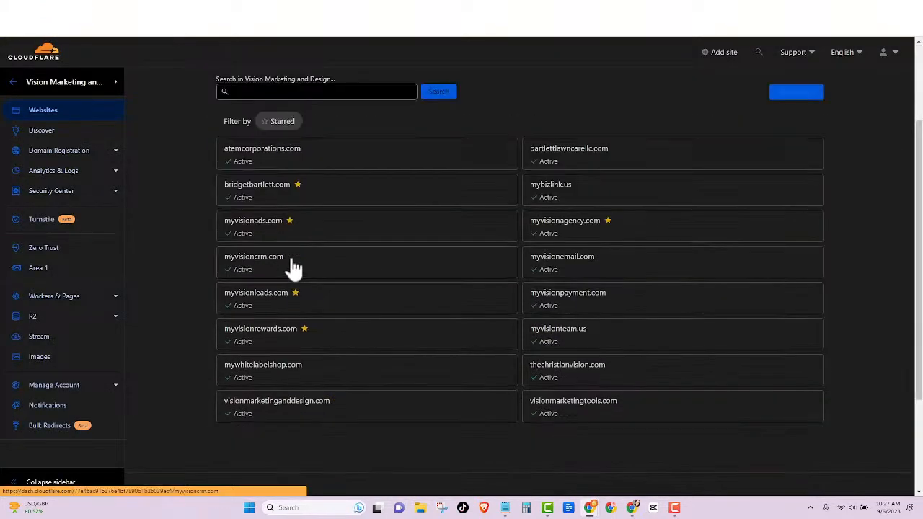
{"action": "left_click", "coordinate": [288, 267]}
{"action": "left_click", "coordinate": [79, 171]}
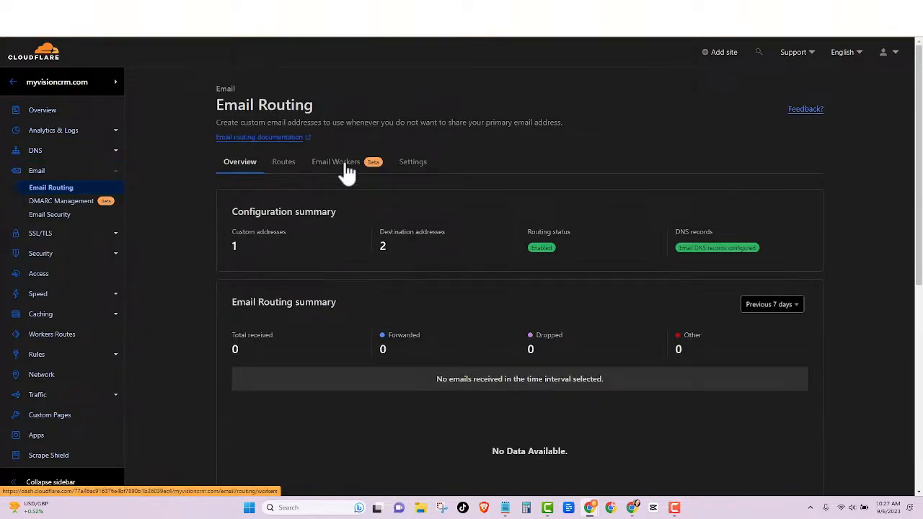
{"action": "left_click", "coordinate": [344, 167]}
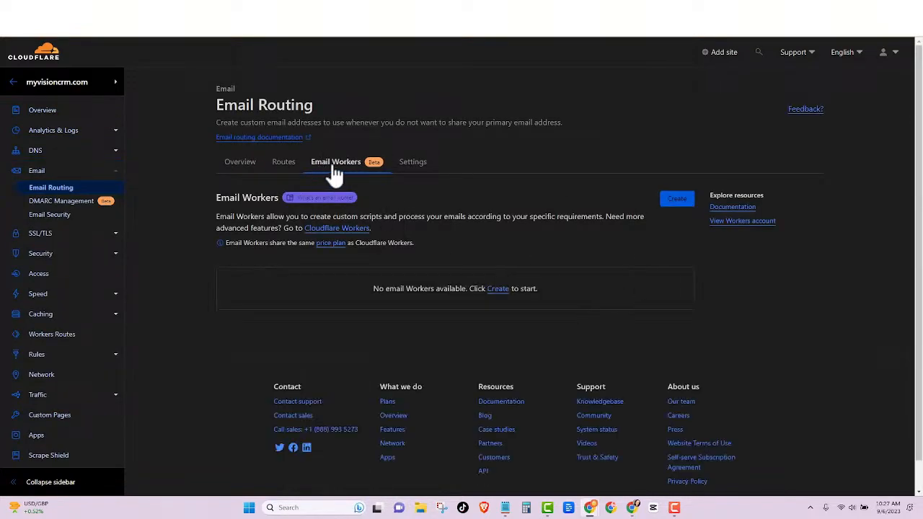
{"action": "left_click", "coordinate": [251, 163]}
{"action": "left_click", "coordinate": [422, 168]}
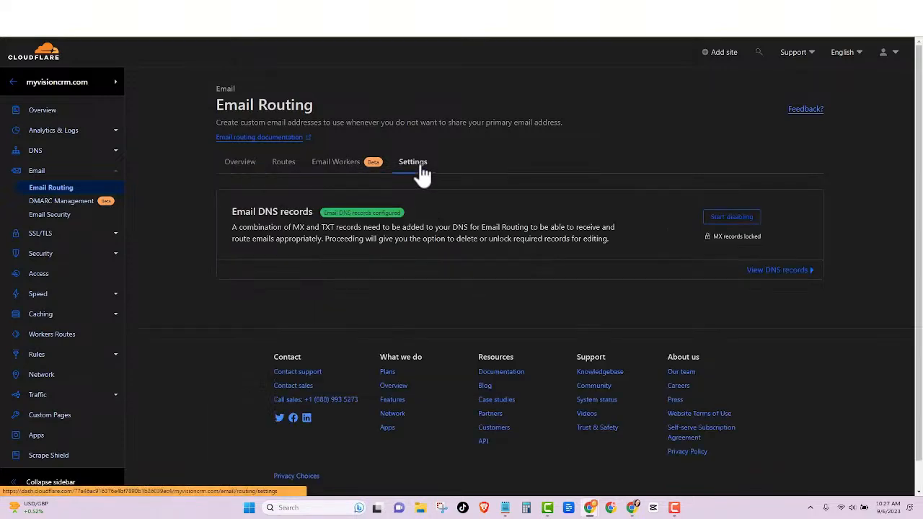
{"action": "left_click", "coordinate": [673, 216]}
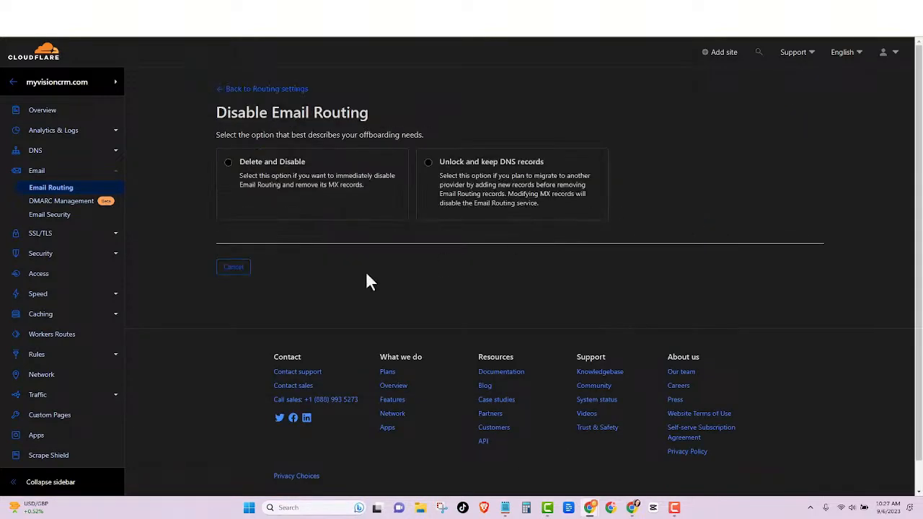
{"action": "left_click", "coordinate": [227, 163]}
{"action": "left_click", "coordinate": [284, 389]}
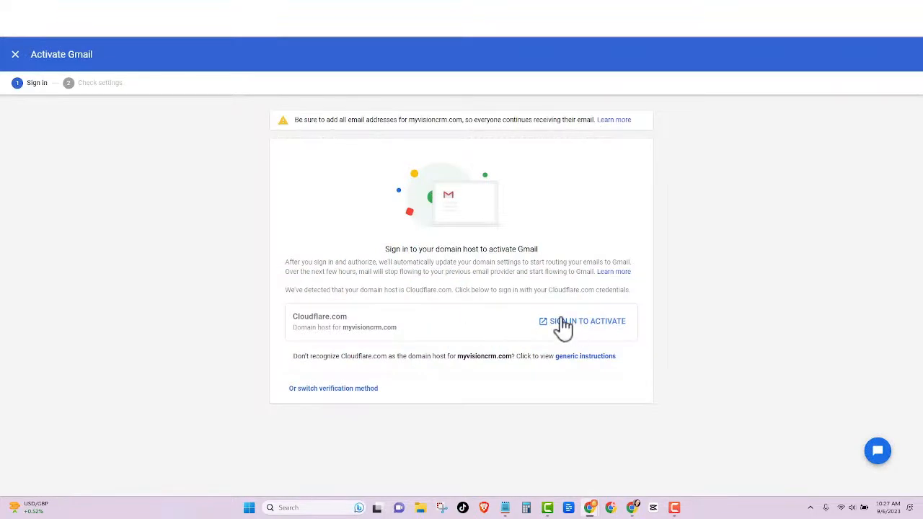
Step: Retry the Cloudflare sign-in and authorize Google's mail records for myvisioncrm.com
{"action": "left_click", "coordinate": [569, 328]}
{"action": "scroll", "coordinate": [433, 385], "scroll_direction": "down", "scroll_amount": 3}
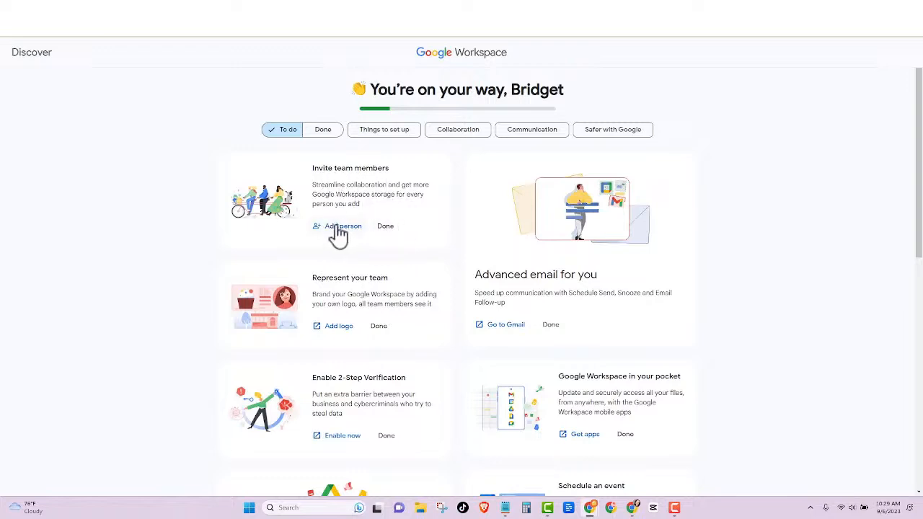
Step: Mark Invite team members done and sign the admin into a new synced Chrome profile
{"action": "left_click", "coordinate": [385, 226]}
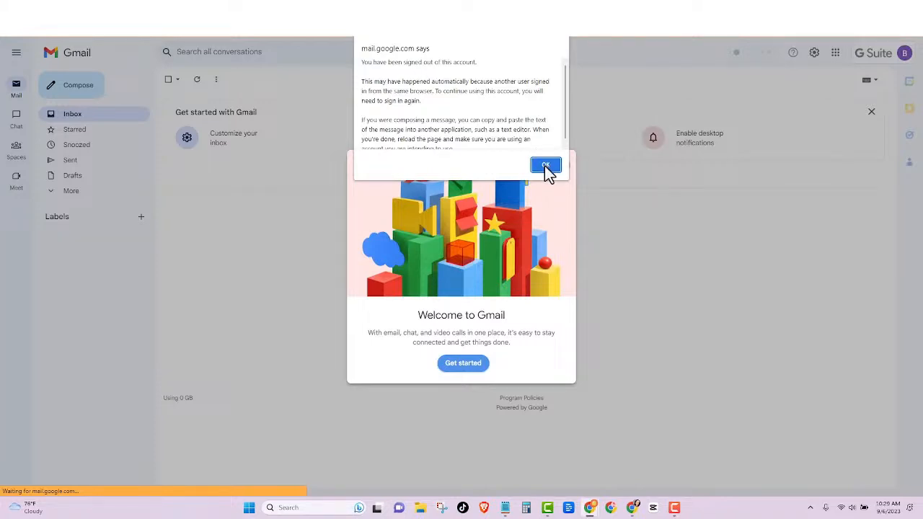
{"action": "left_click", "coordinate": [545, 166]}
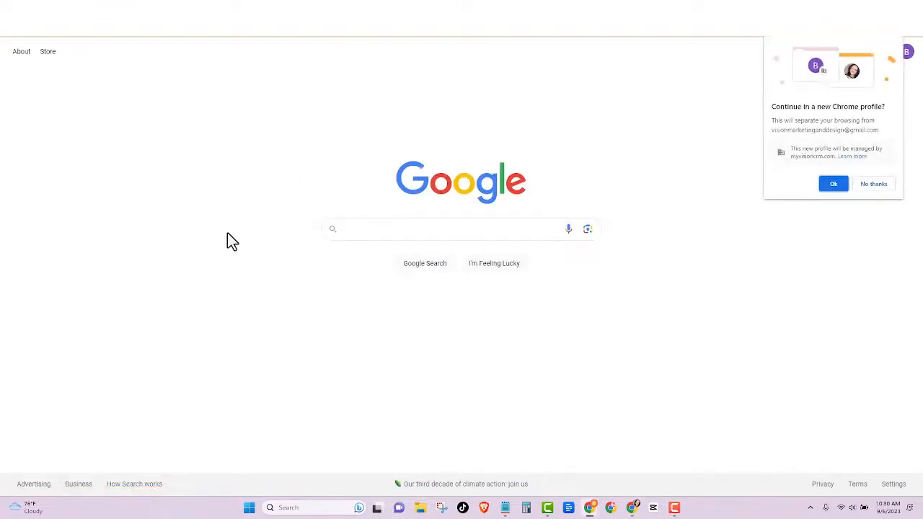
{"action": "left_click", "coordinate": [833, 183]}
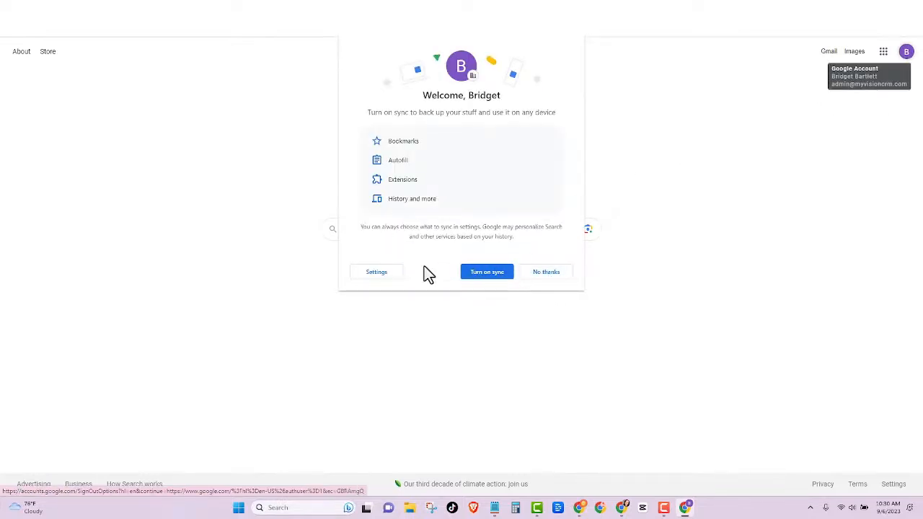
{"action": "left_click", "coordinate": [490, 274]}
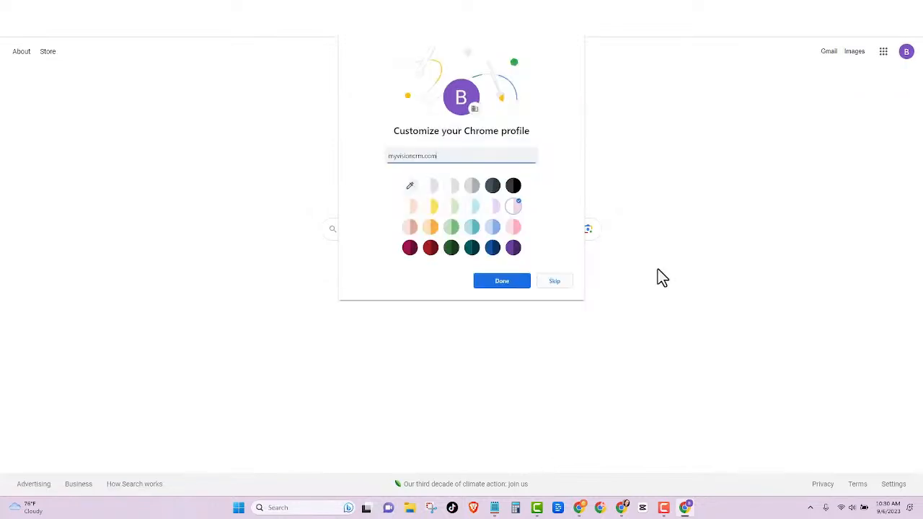
{"action": "left_click", "coordinate": [498, 282]}
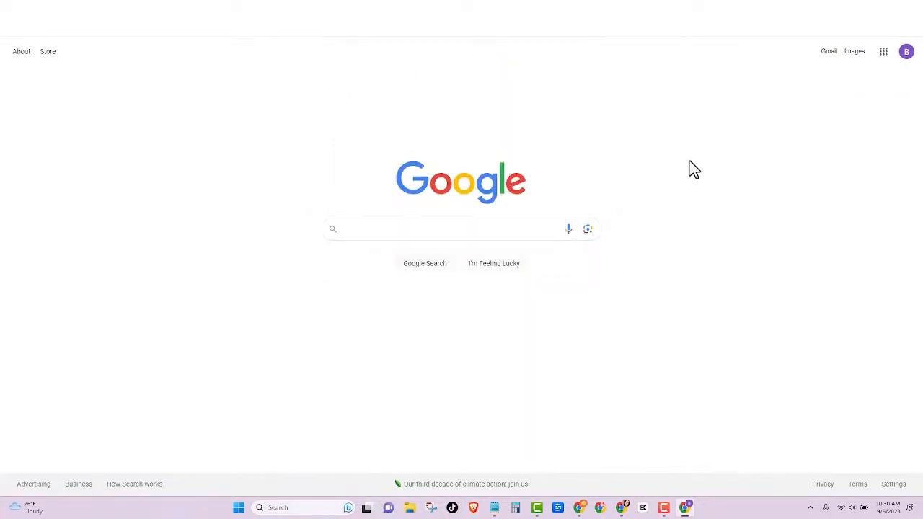
{"action": "left_click", "coordinate": [904, 54]}
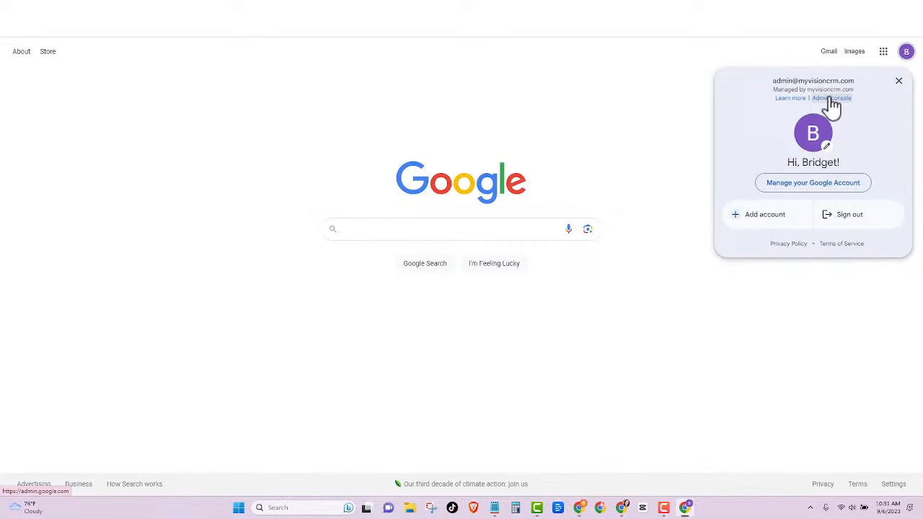
Step: Open the Admin console from the myvisioncrm.com-managed account popup
{"action": "left_click_drag", "start_coordinate": [767, 81], "coordinate": [853, 81]}
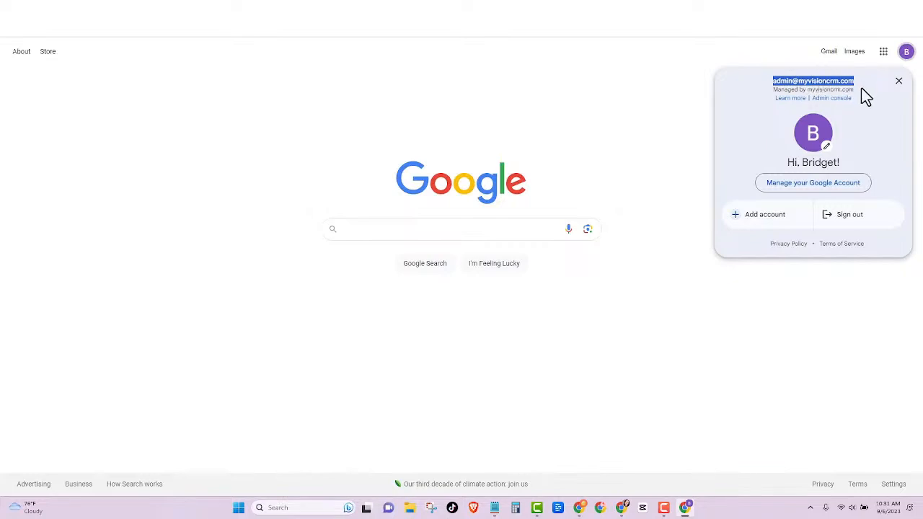
{"action": "left_click_drag", "start_coordinate": [861, 94], "coordinate": [771, 91]}
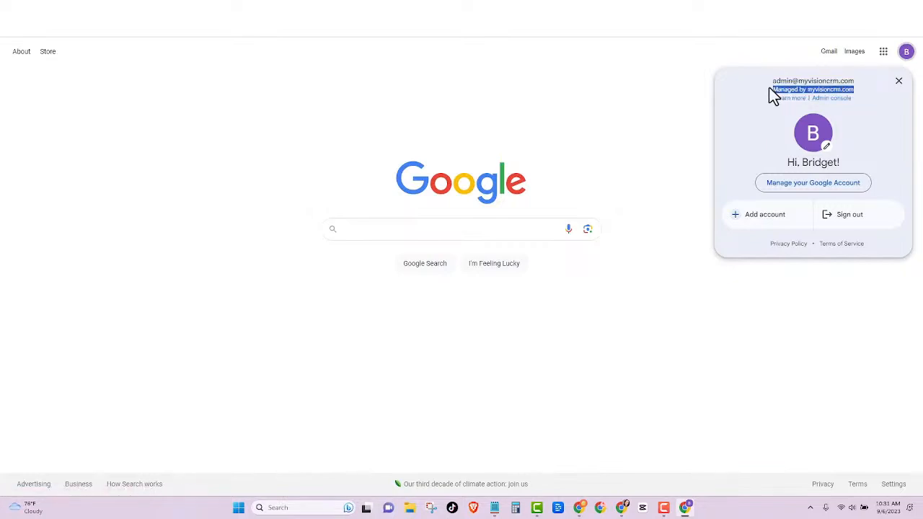
{"action": "left_click", "coordinate": [833, 98]}
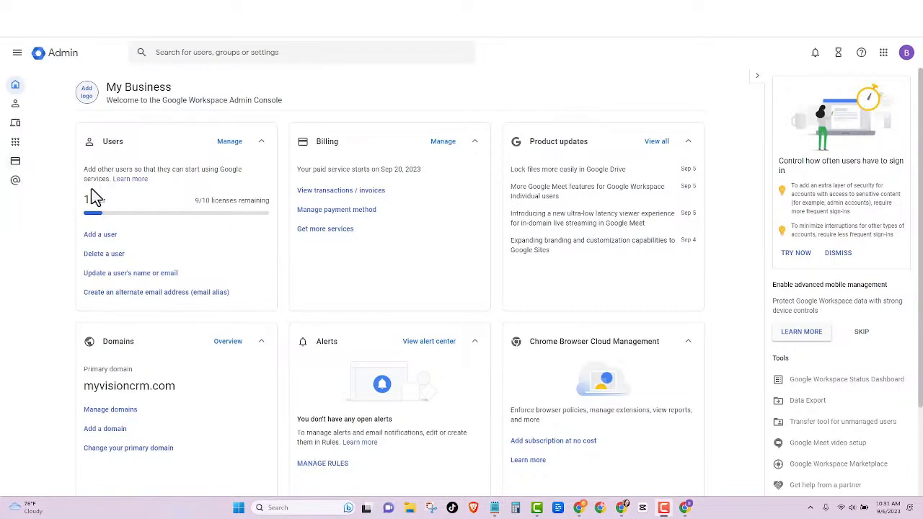
{"action": "left_click", "coordinate": [229, 143]}
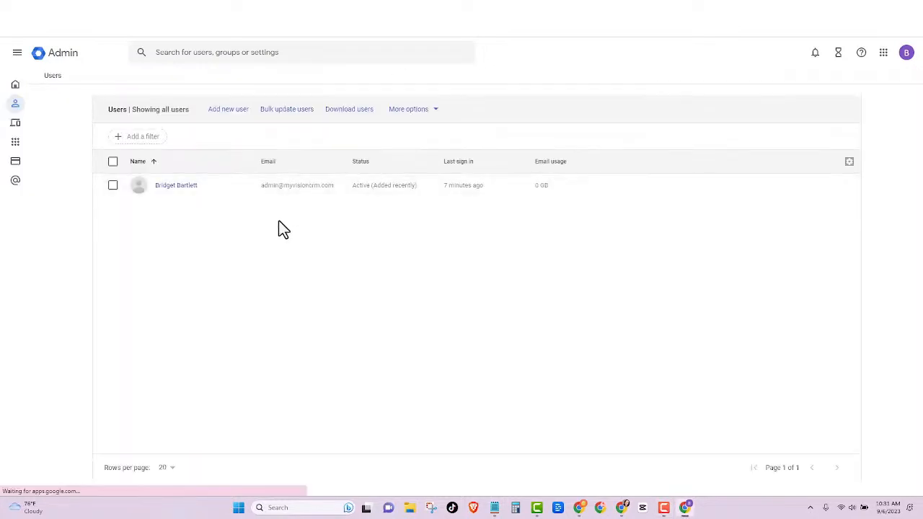
{"action": "left_click", "coordinate": [227, 109]}
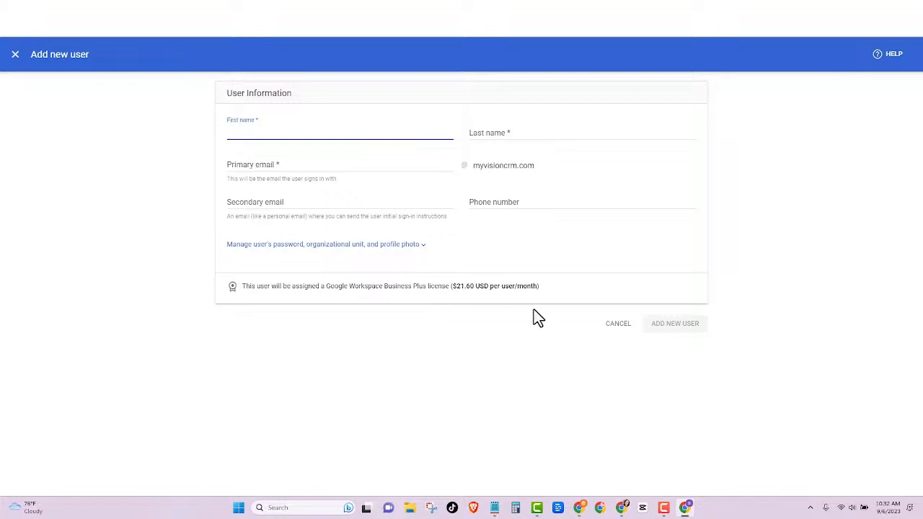
{"action": "left_click", "coordinate": [15, 55]}
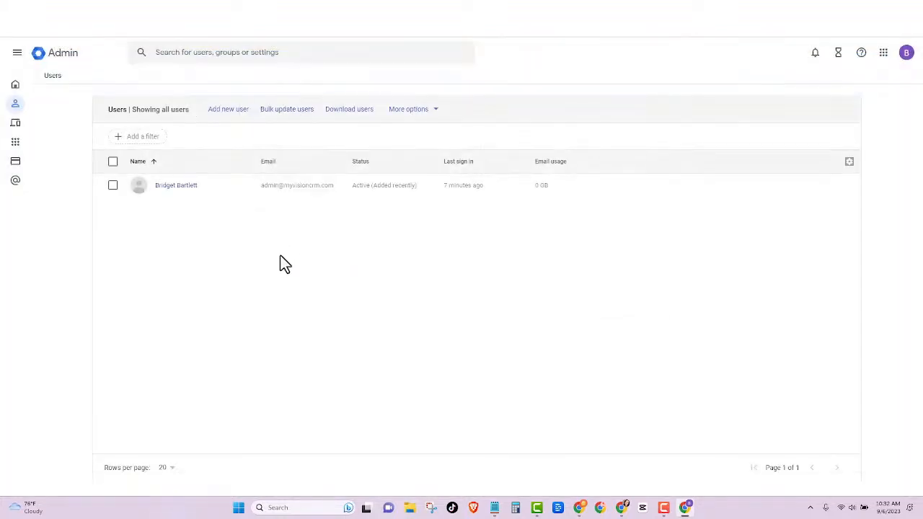
{"action": "left_click", "coordinate": [14, 86]}
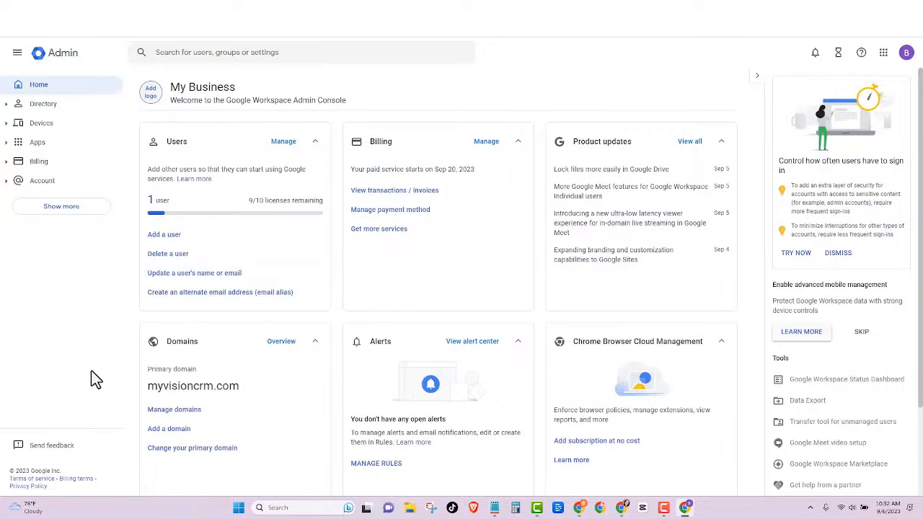
Step: Add mybizlink.us as a secondary domain and verify it through Cloudflare sign-in
{"action": "left_click", "coordinate": [168, 430]}
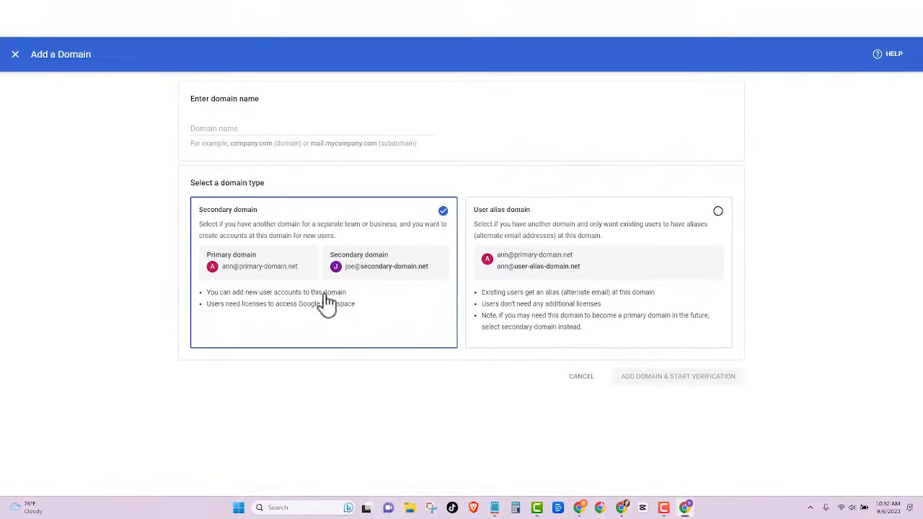
{"action": "left_click", "coordinate": [230, 127]}
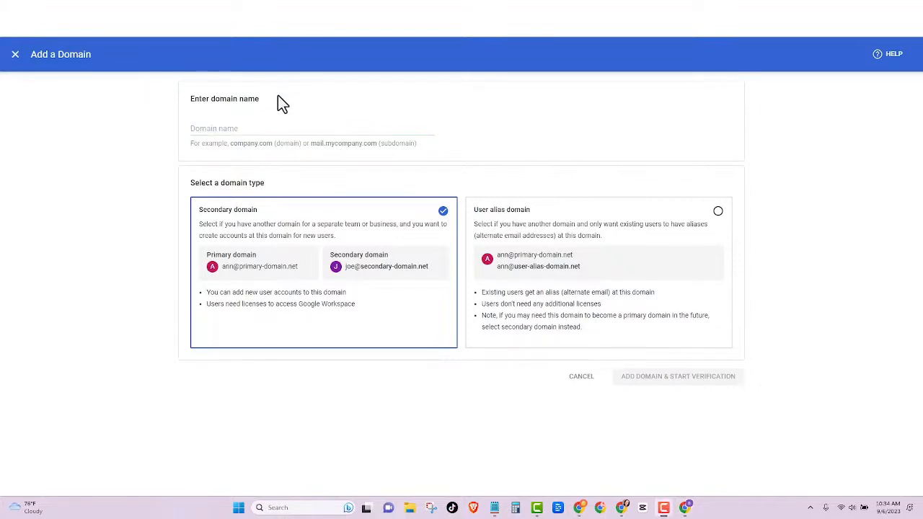
{"action": "left_click", "coordinate": [251, 128]}
{"action": "type", "text": "www."}
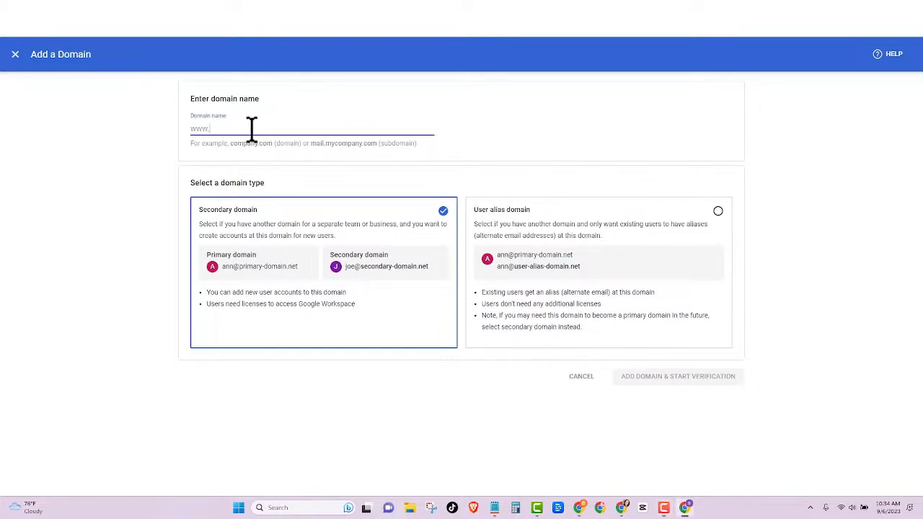
{"action": "type", "text": "mybizlink.us"}
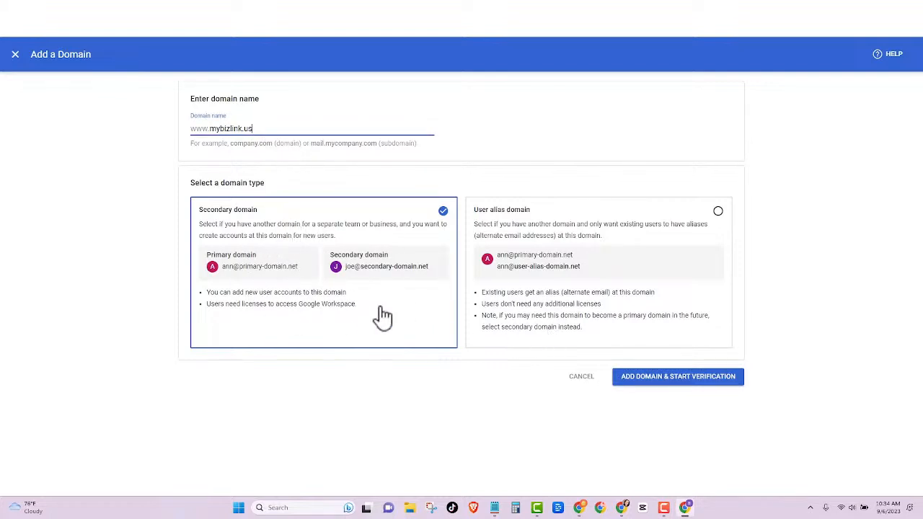
{"action": "left_click", "coordinate": [688, 380]}
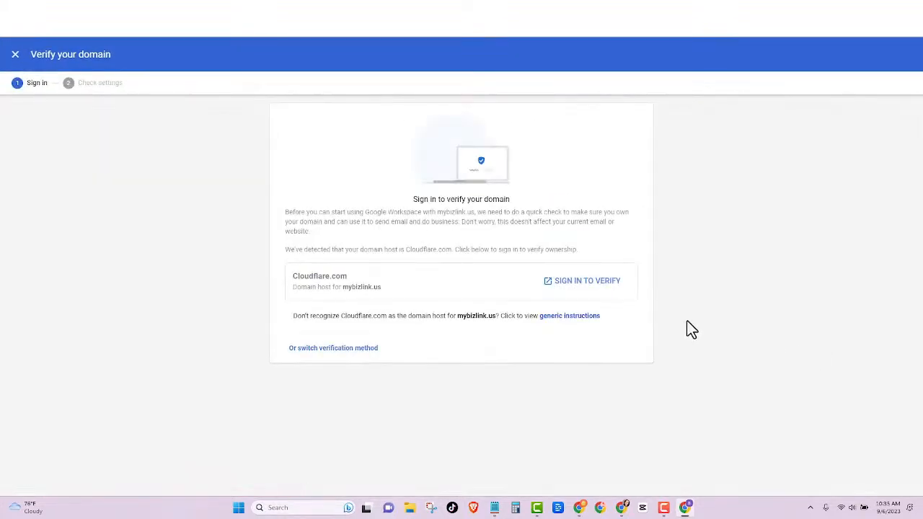
{"action": "left_click", "coordinate": [582, 281]}
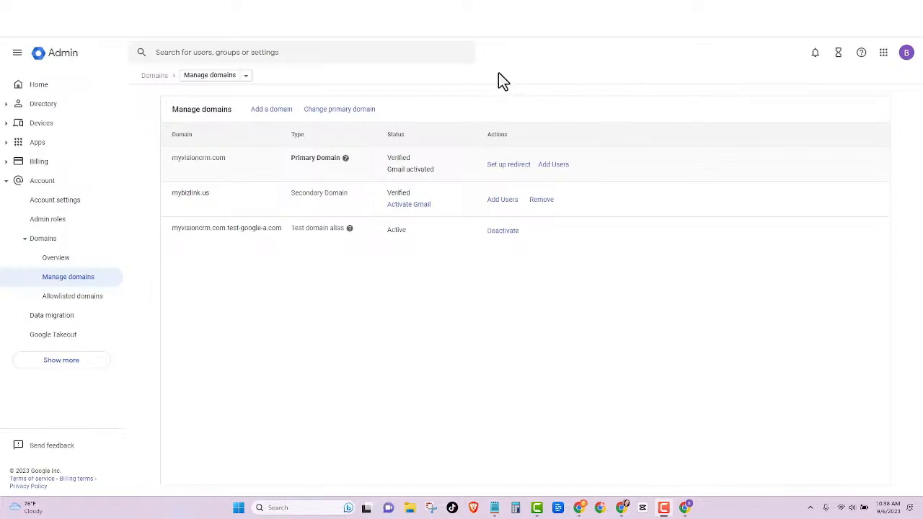
Step: Activate Gmail for mybizlink.us by authorizing Google's DNS records at Cloudflare
{"action": "left_click", "coordinate": [410, 205]}
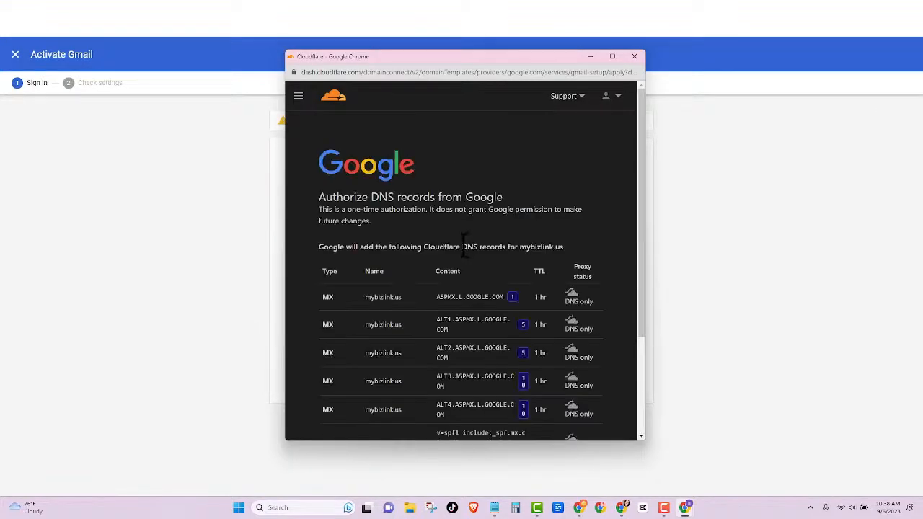
{"action": "scroll", "coordinate": [464, 243], "scroll_direction": "down", "scroll_amount": 3}
{"action": "left_click", "coordinate": [379, 371]}
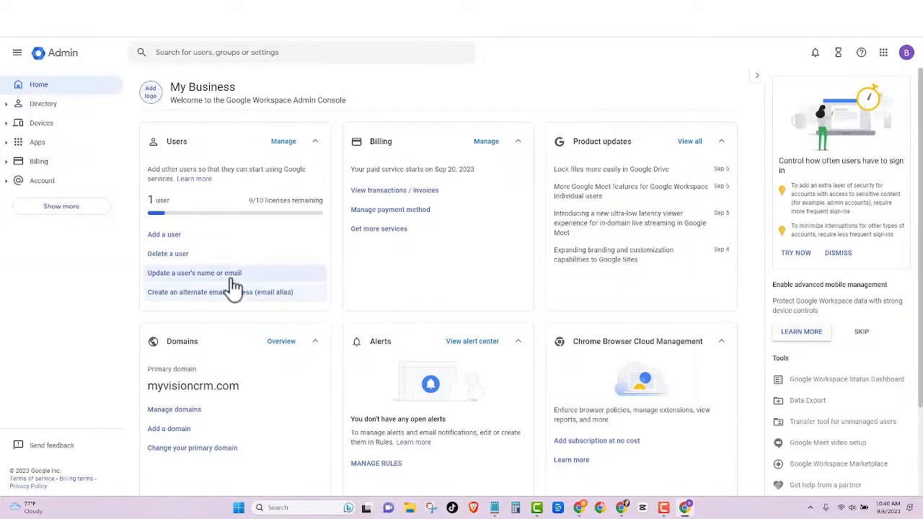
{"action": "left_click", "coordinate": [230, 294]}
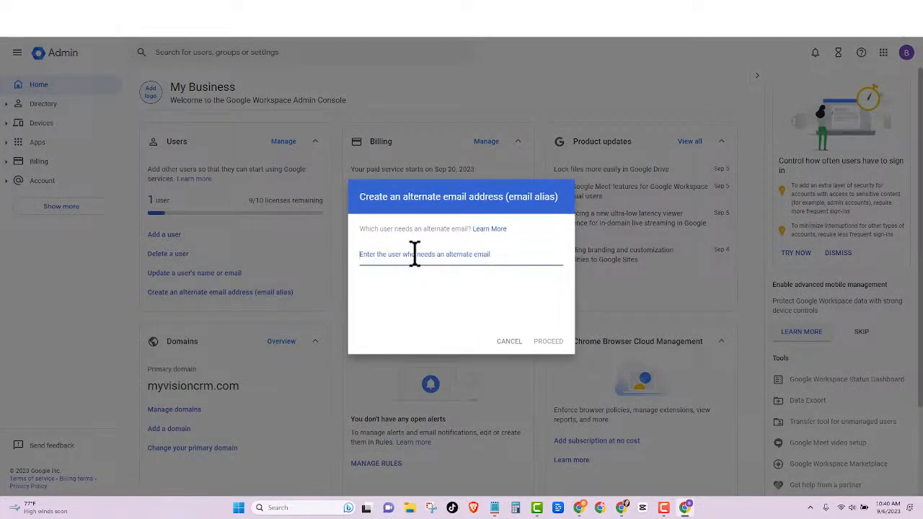
{"action": "type", "text": "admin"}
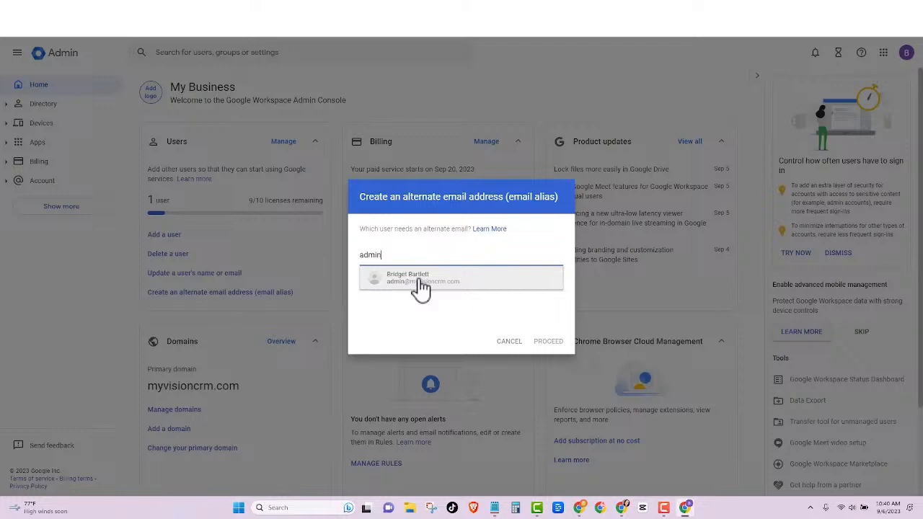
{"action": "left_click", "coordinate": [421, 281]}
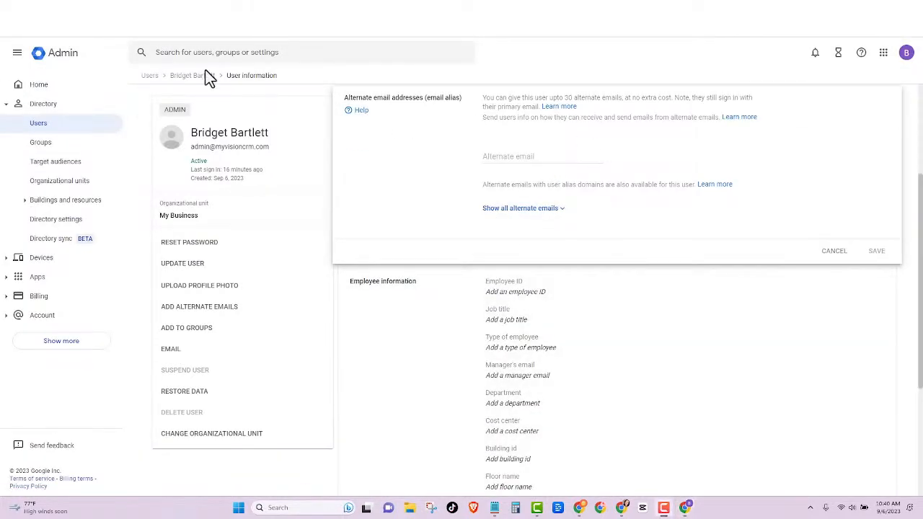
{"action": "left_click", "coordinate": [512, 159]}
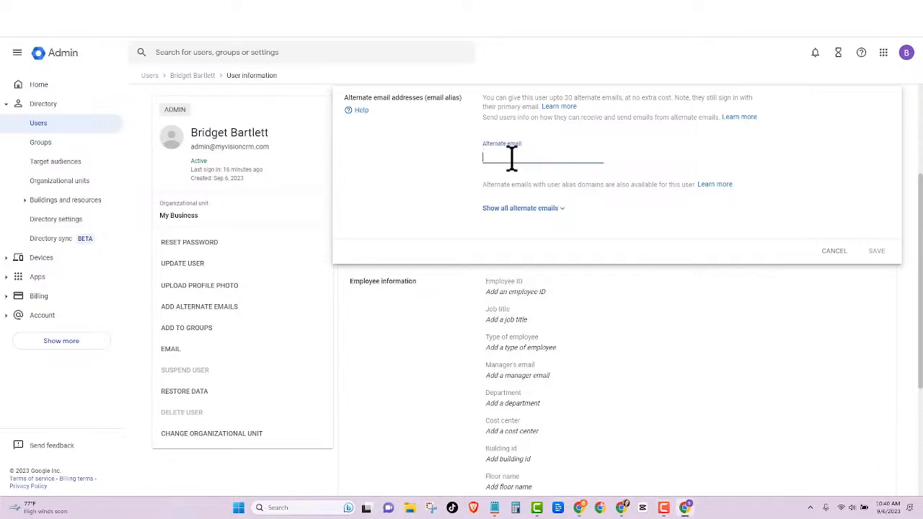
{"action": "type", "text": "inf"}
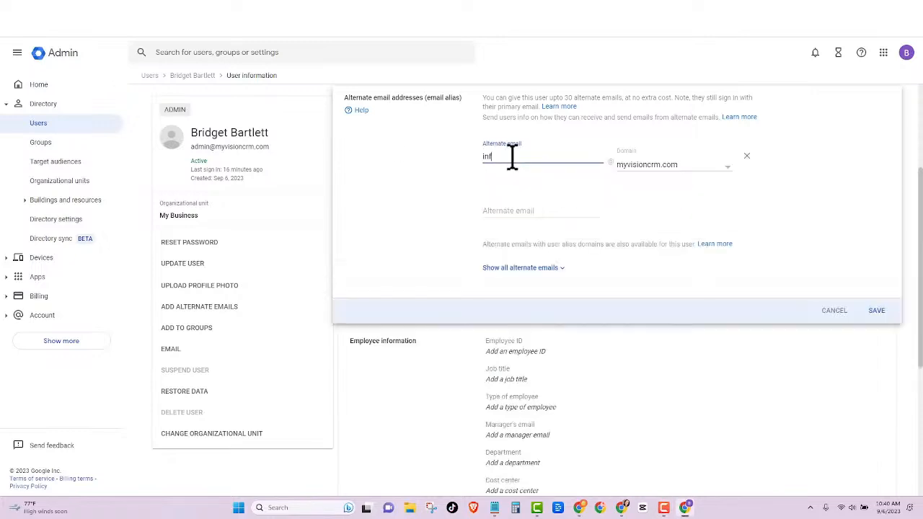
{"action": "left_click", "coordinate": [647, 176]}
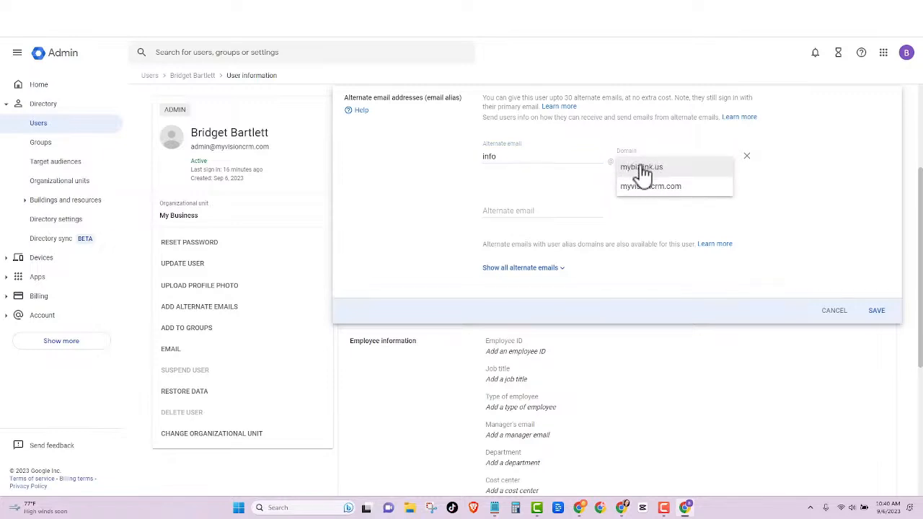
{"action": "left_click", "coordinate": [641, 171]}
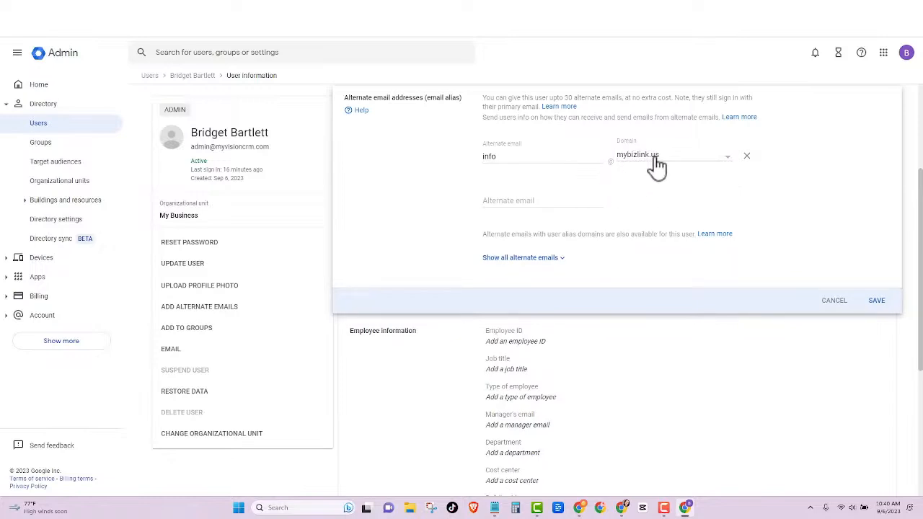
{"action": "left_click", "coordinate": [657, 165]}
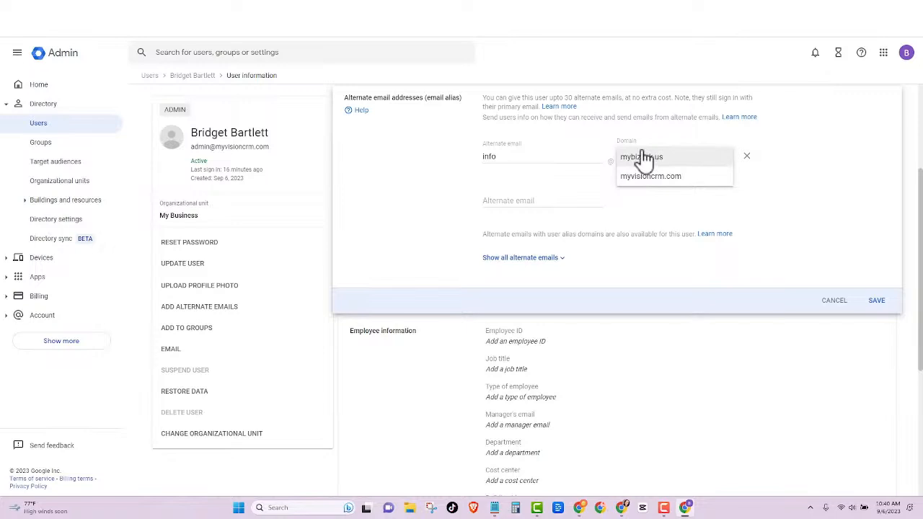
{"action": "left_click", "coordinate": [647, 157]}
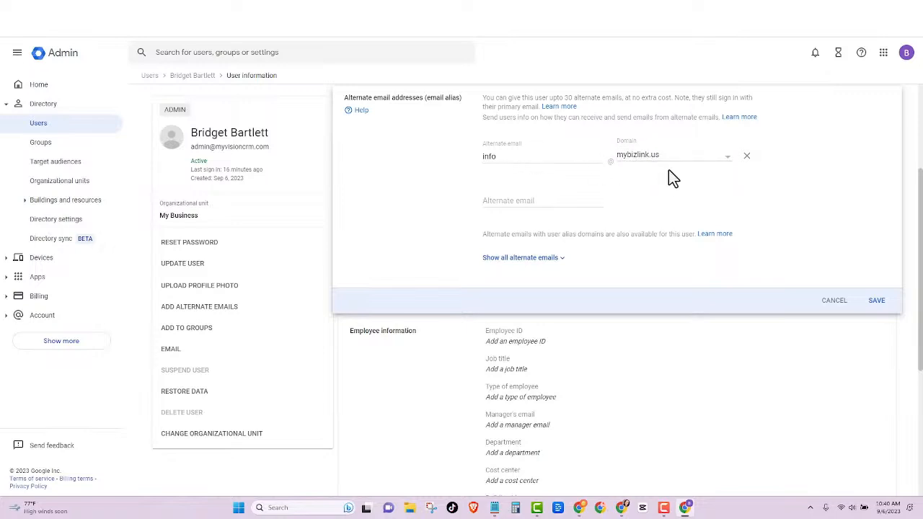
{"action": "left_click", "coordinate": [878, 301]}
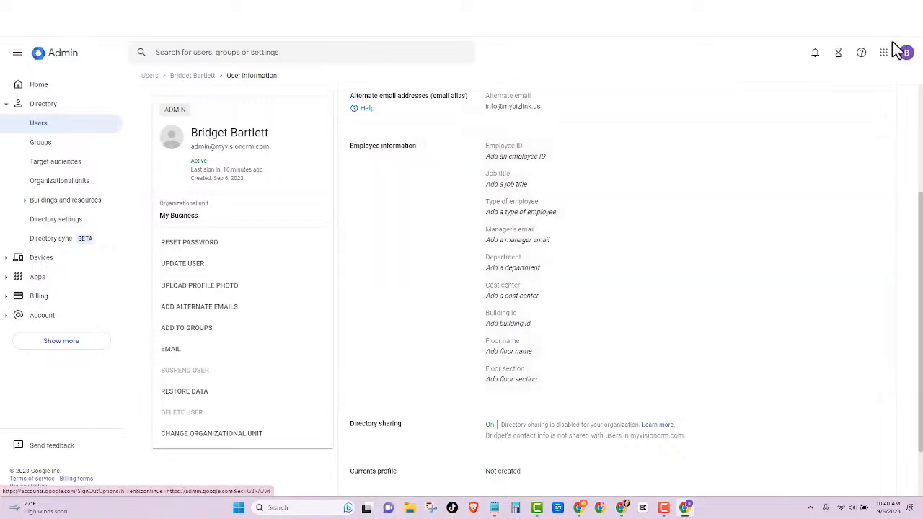
Step: Open Gmail, dismiss the welcome tips, and go to the Accounts settings
{"action": "left_click", "coordinate": [591, 102]}
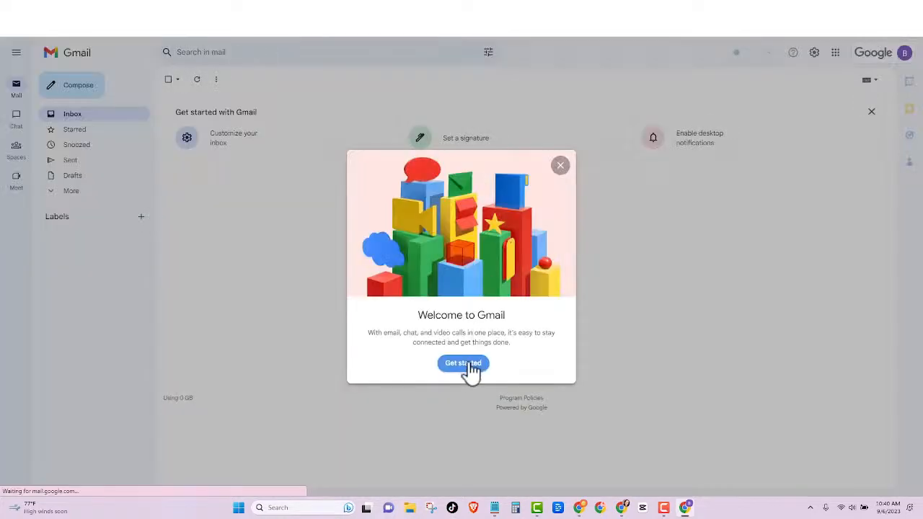
{"action": "left_click", "coordinate": [470, 368]}
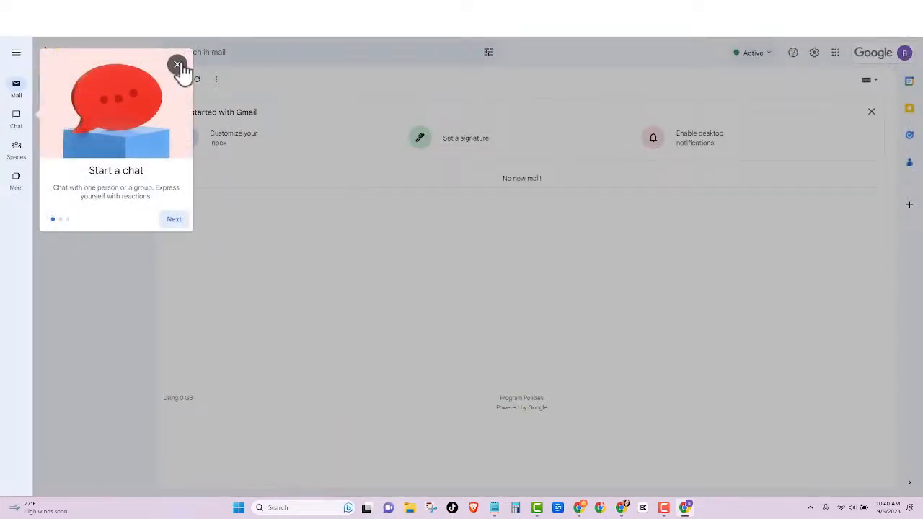
{"action": "left_click", "coordinate": [177, 65]}
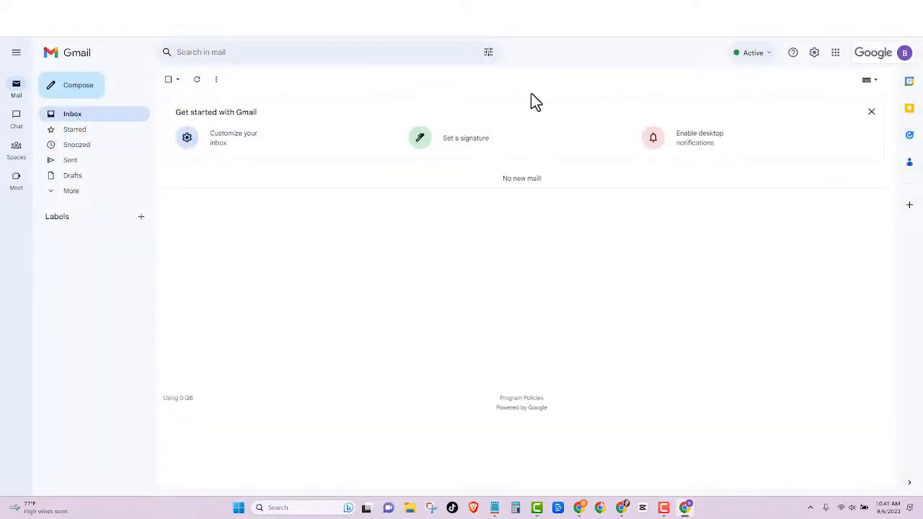
{"action": "left_click", "coordinate": [815, 56]}
{"action": "left_click", "coordinate": [838, 102]}
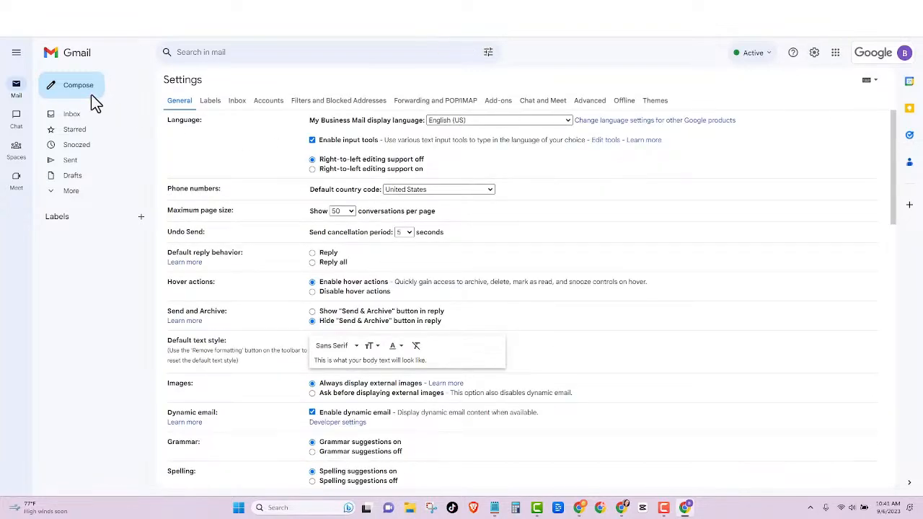
{"action": "left_click", "coordinate": [268, 100]}
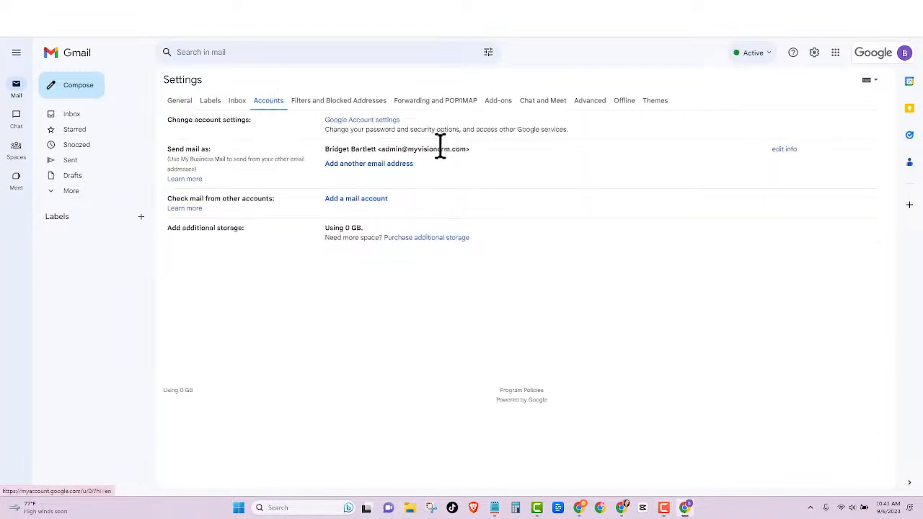
{"action": "left_click", "coordinate": [380, 166]}
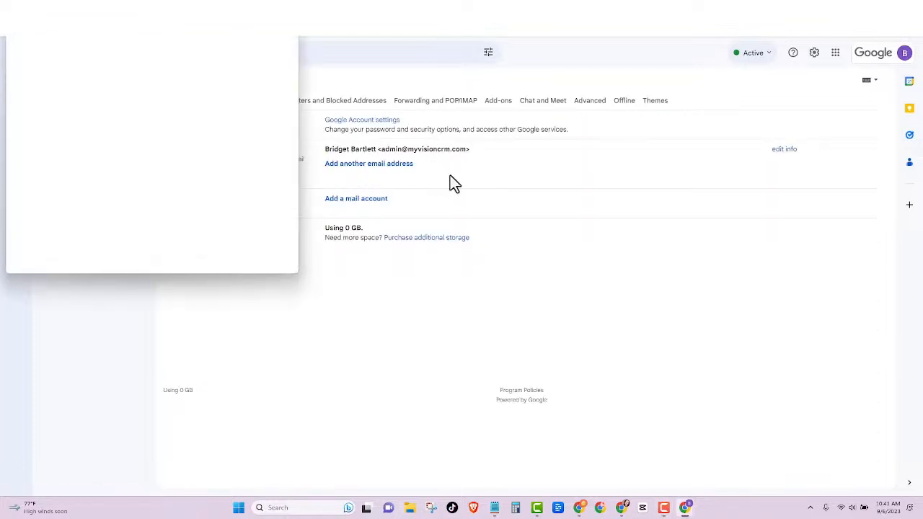
{"action": "left_click_drag", "start_coordinate": [113, 75], "coordinate": [75, 74]}
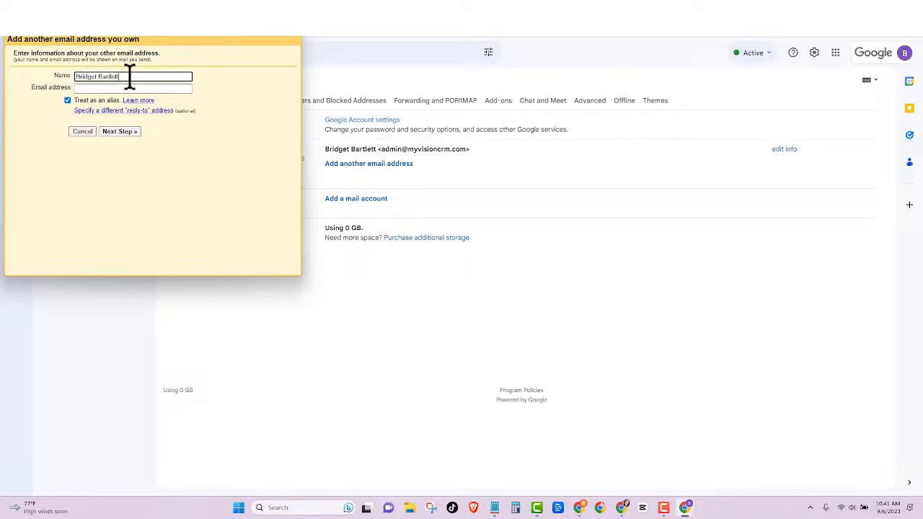
{"action": "type", "text": "My Biz"}
{"action": "left_click", "coordinate": [104, 88]}
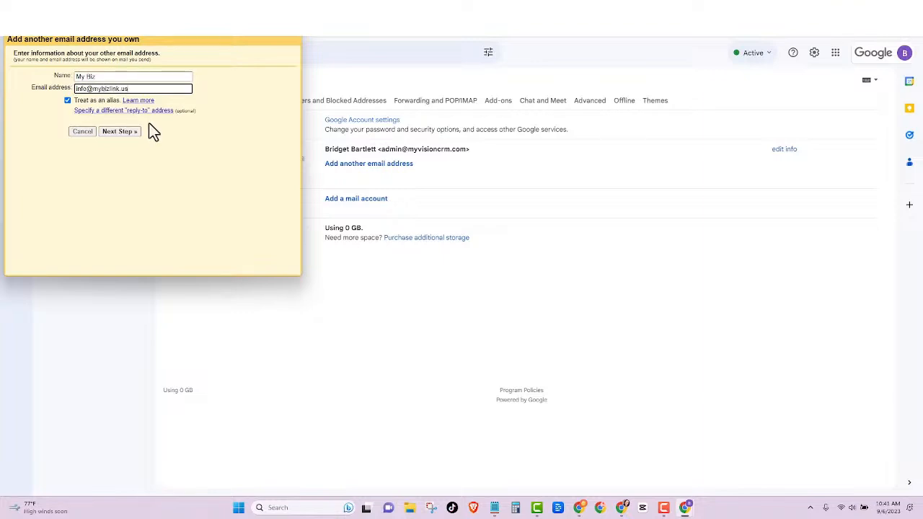
{"action": "left_click", "coordinate": [114, 133]}
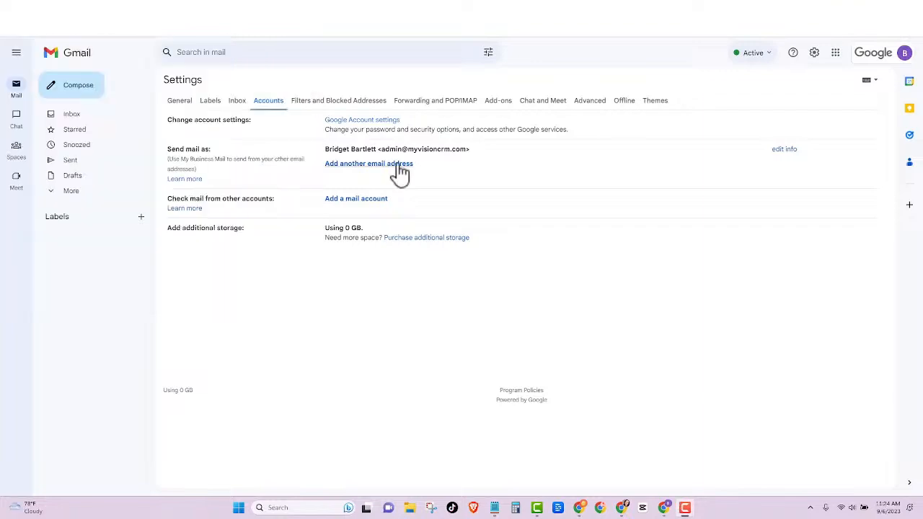
{"action": "left_click", "coordinate": [400, 165]}
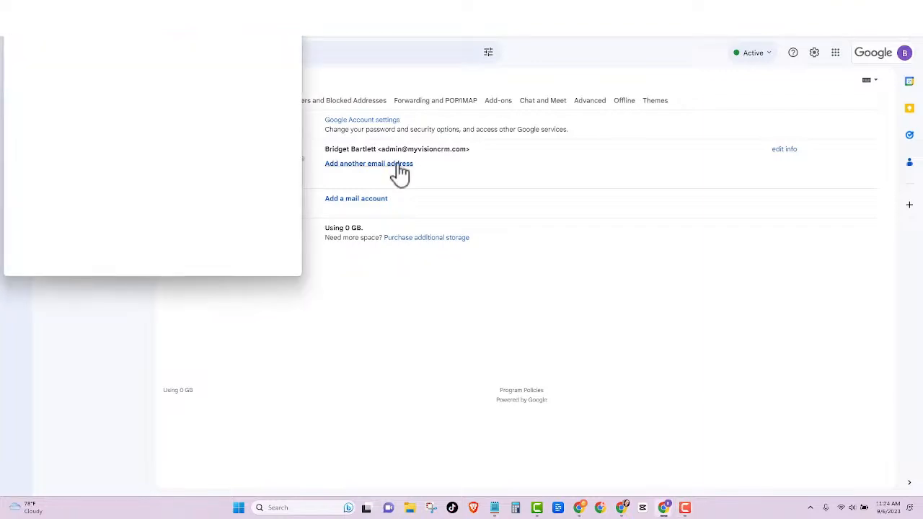
{"action": "left_click_drag", "start_coordinate": [138, 76], "coordinate": [72, 87]}
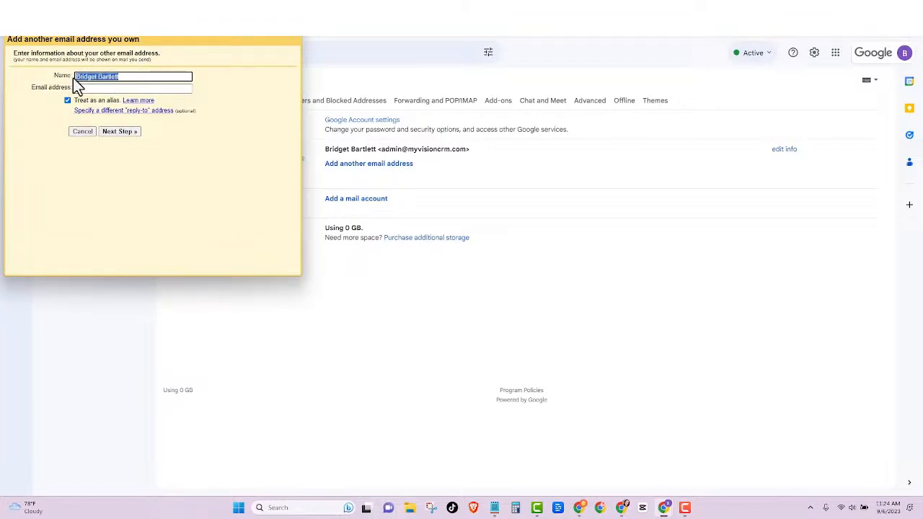
{"action": "type", "text": "My Biz"}
{"action": "left_click", "coordinate": [130, 88]}
{"action": "left_click", "coordinate": [150, 115]}
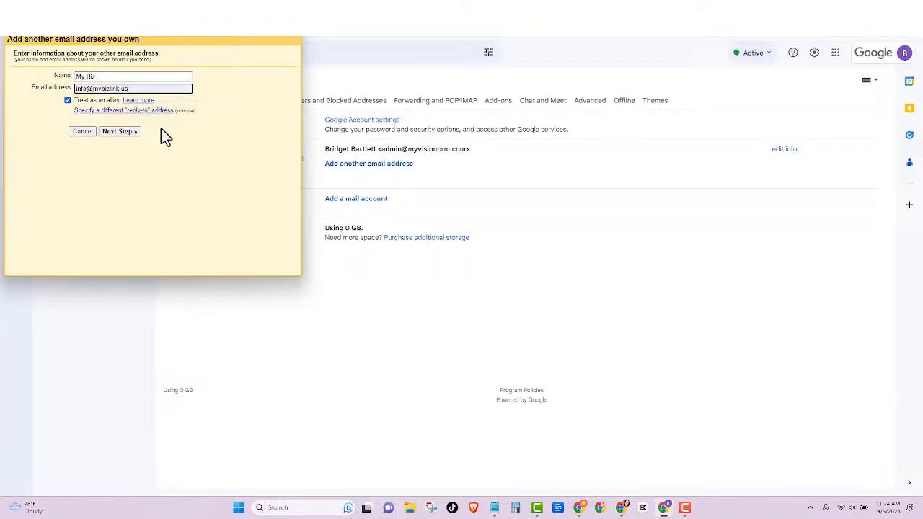
{"action": "left_click", "coordinate": [117, 132]}
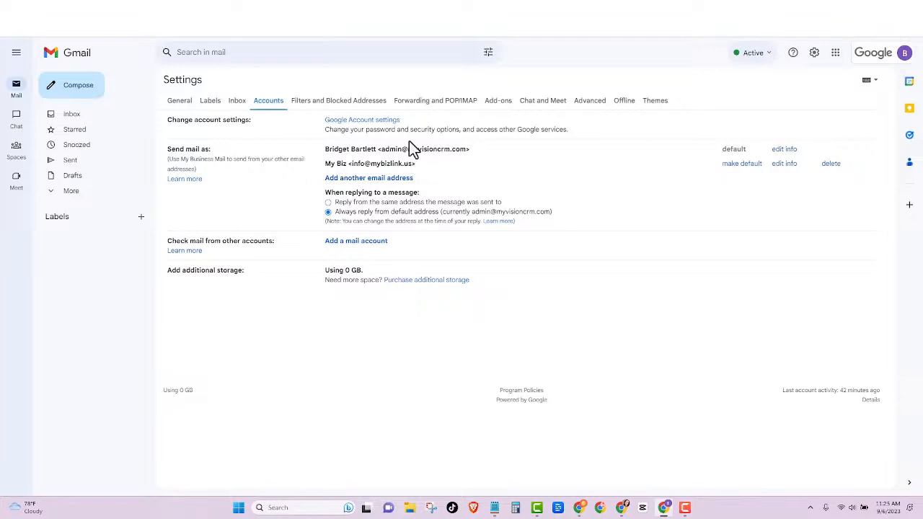
Step: Compose a new message and switch its From between My Biz and the default address
{"action": "left_click", "coordinate": [73, 92]}
{"action": "left_click", "coordinate": [706, 232]}
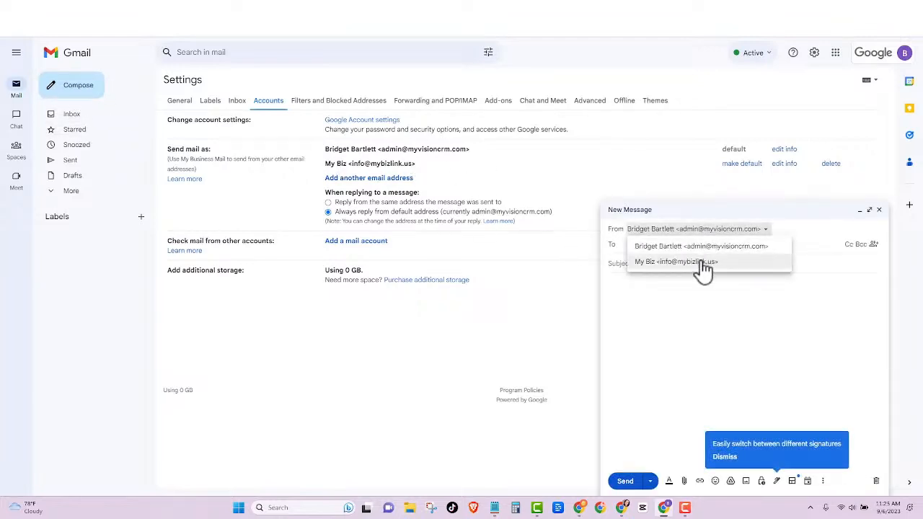
{"action": "left_click", "coordinate": [672, 263]}
{"action": "left_click", "coordinate": [659, 229]}
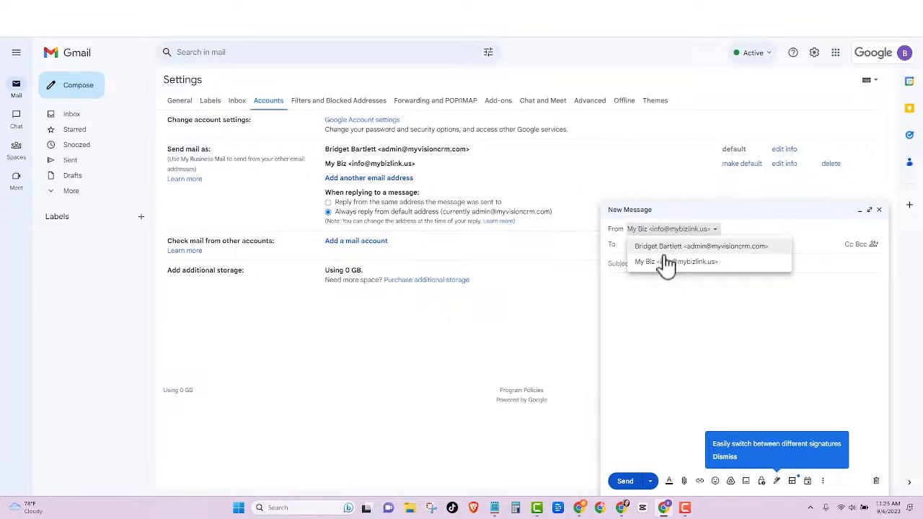
{"action": "left_click", "coordinate": [717, 249]}
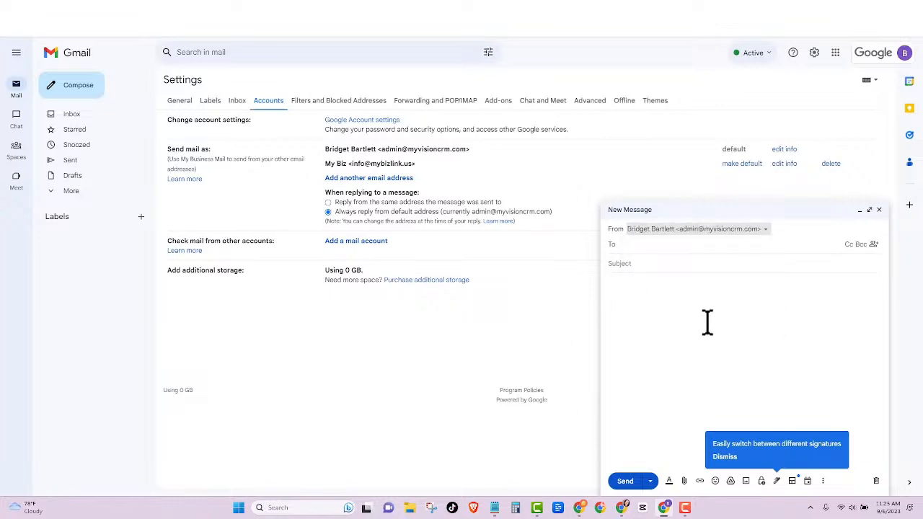